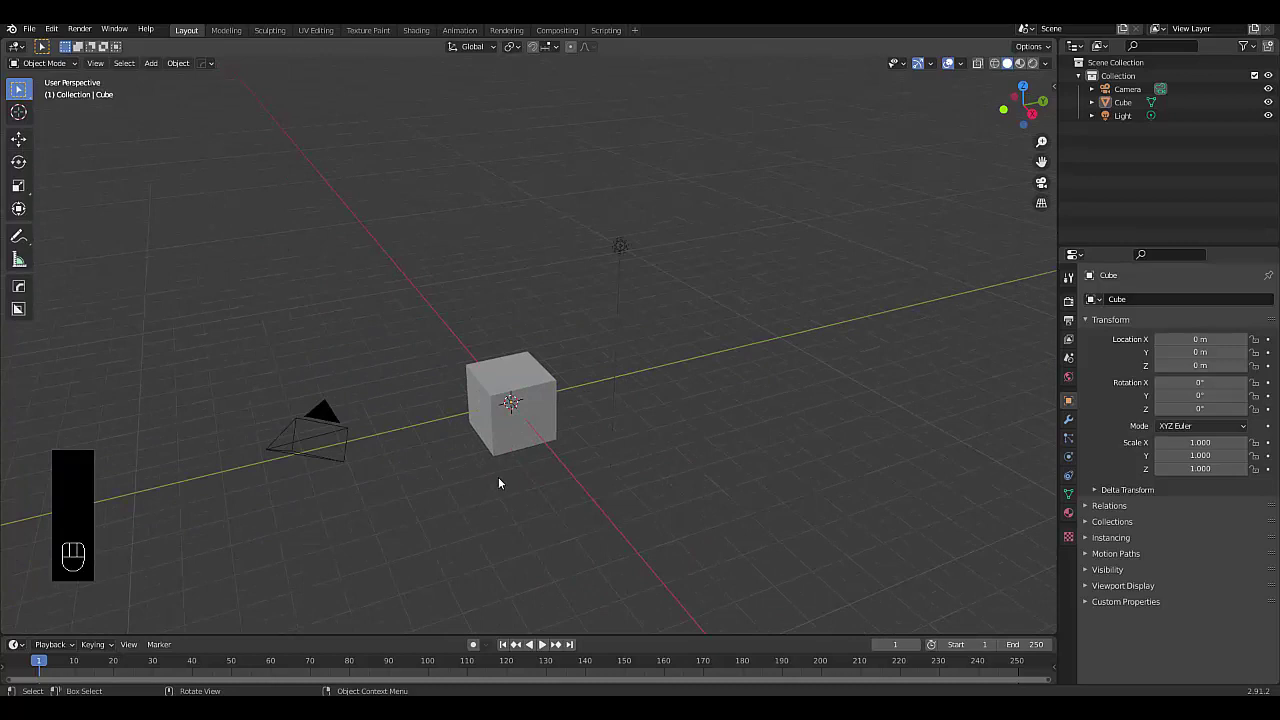
- Add an Array modifier to the default cube
click(489, 400)
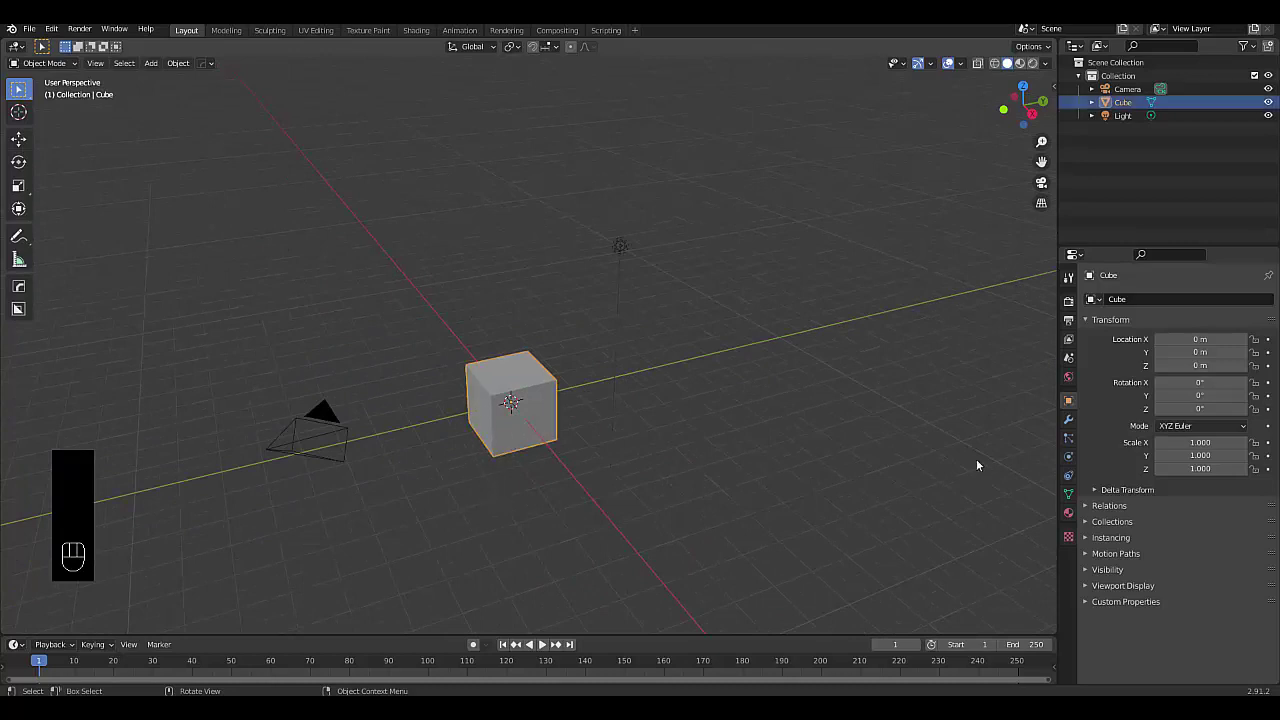
click(1068, 418)
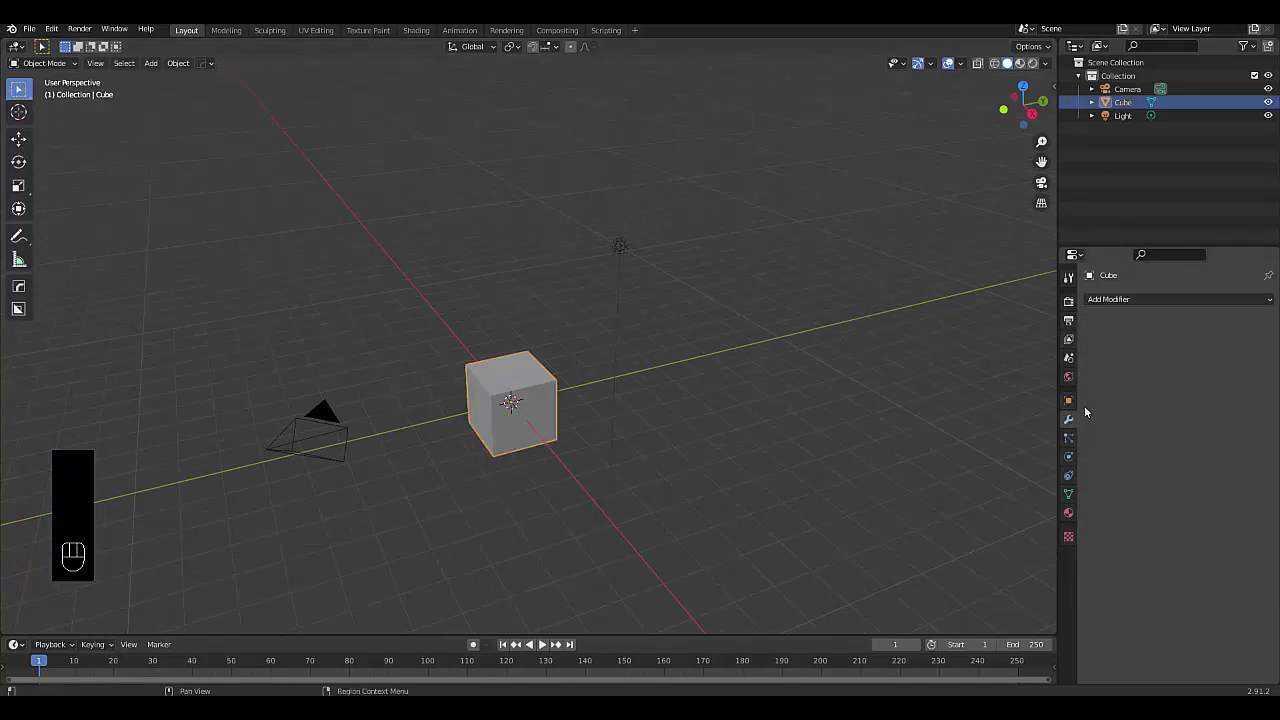
click(1120, 300)
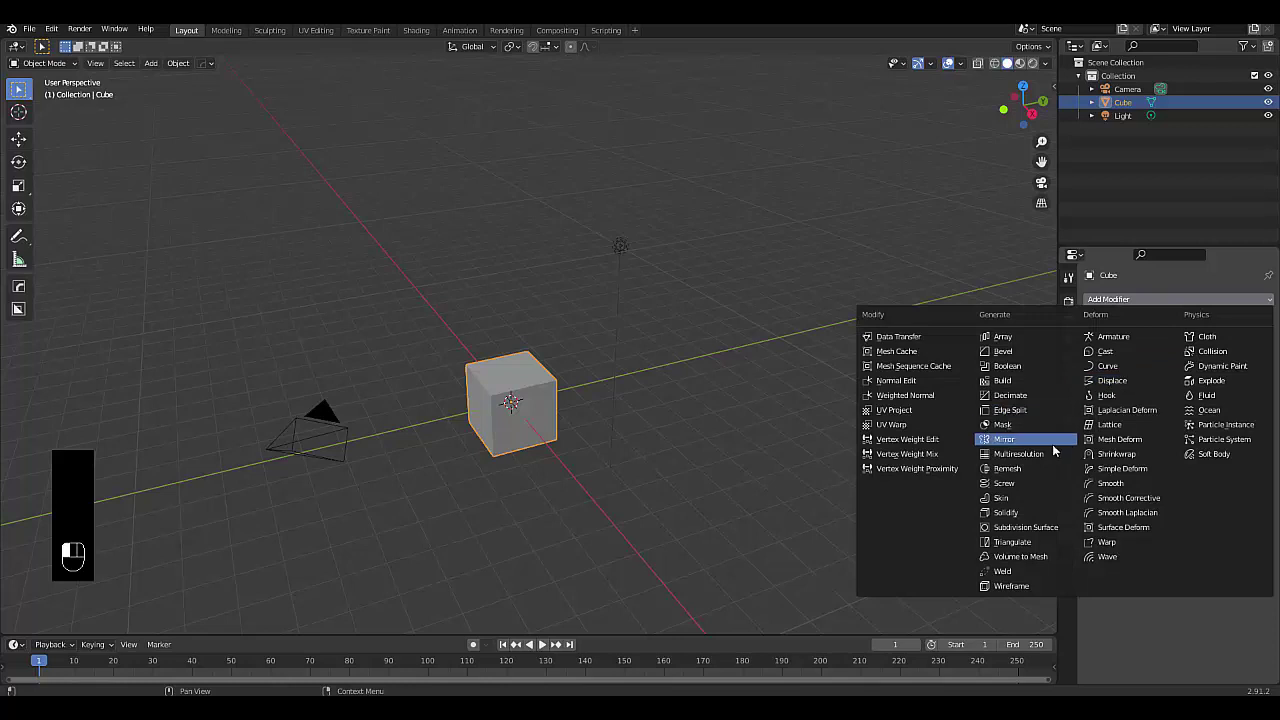
click(1008, 337)
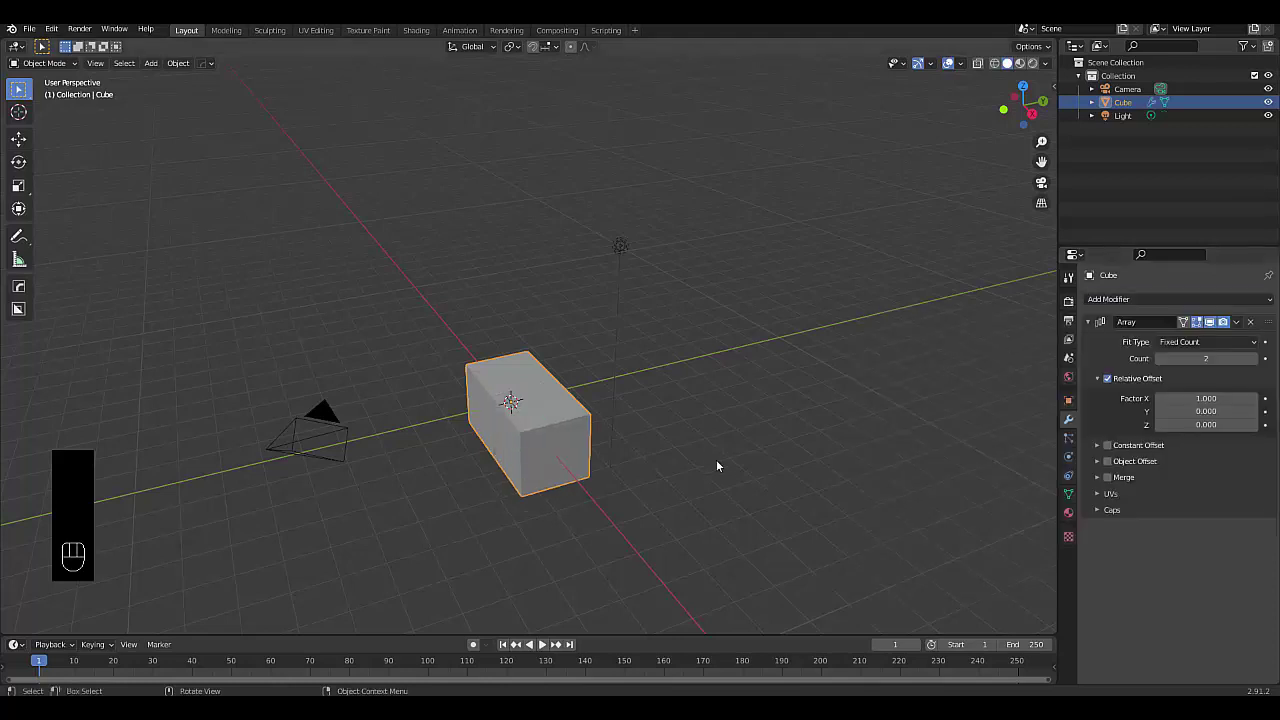
- Add a plain axes empty at the world origin
key(shift+a)
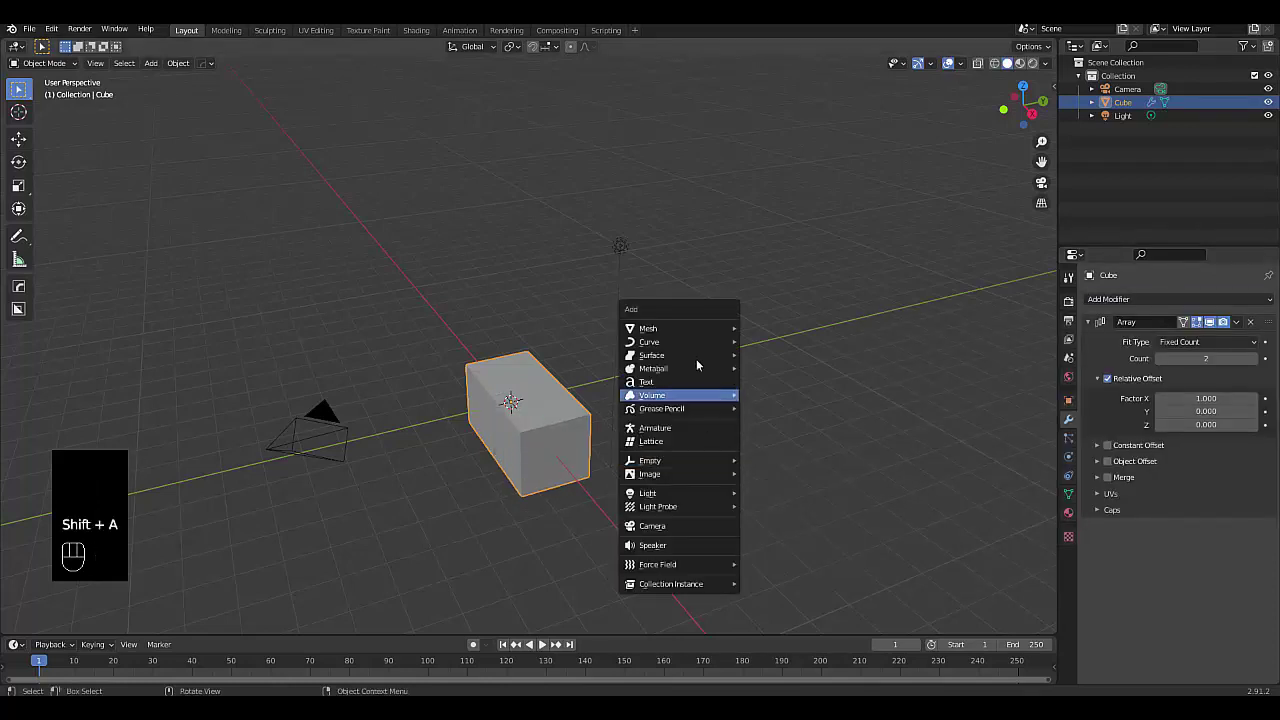
mouse_move(692, 330)
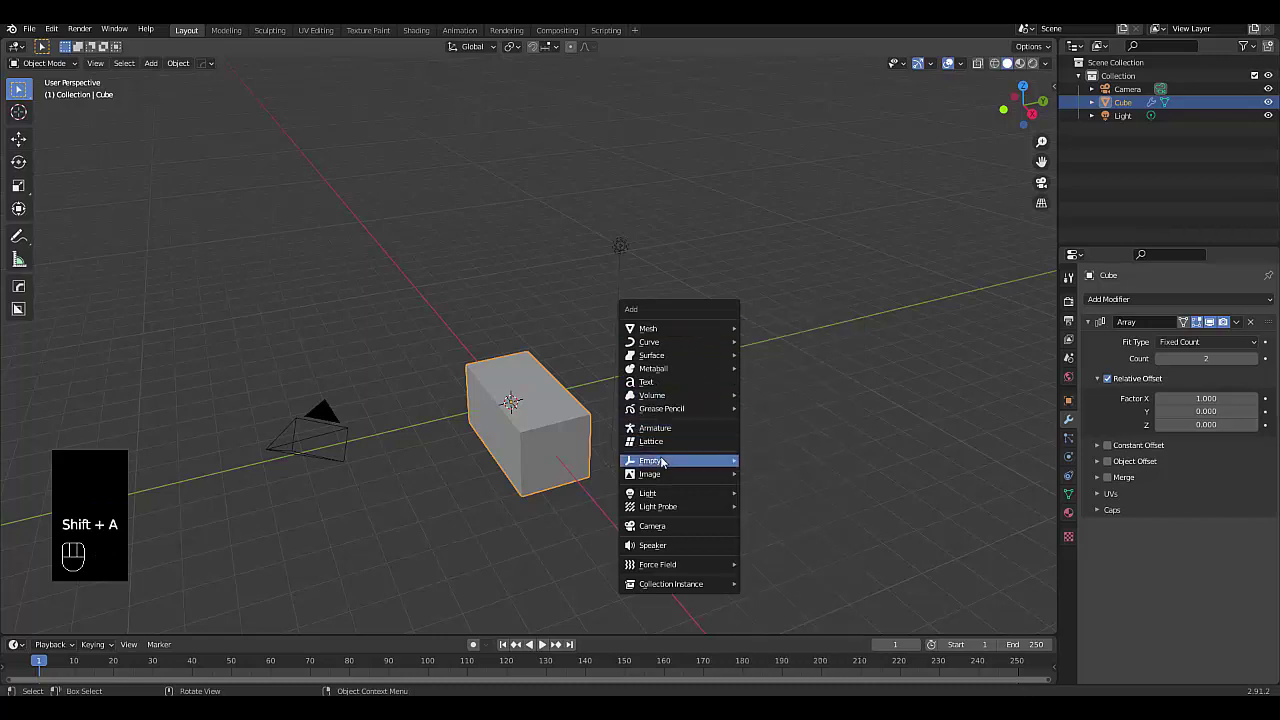
mouse_move(700, 460)
click(799, 460)
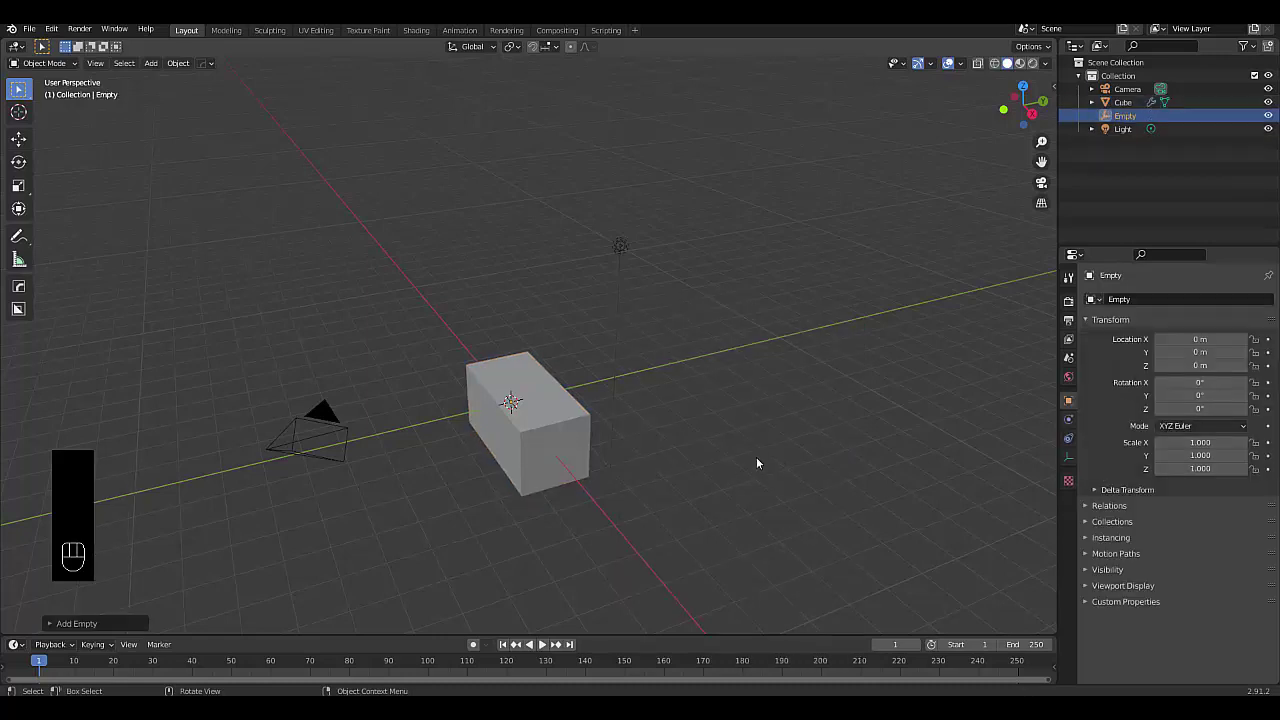
- In top view, move the cube away from the empty, about 3 m along X and -3 m along Y
key(KP_7)
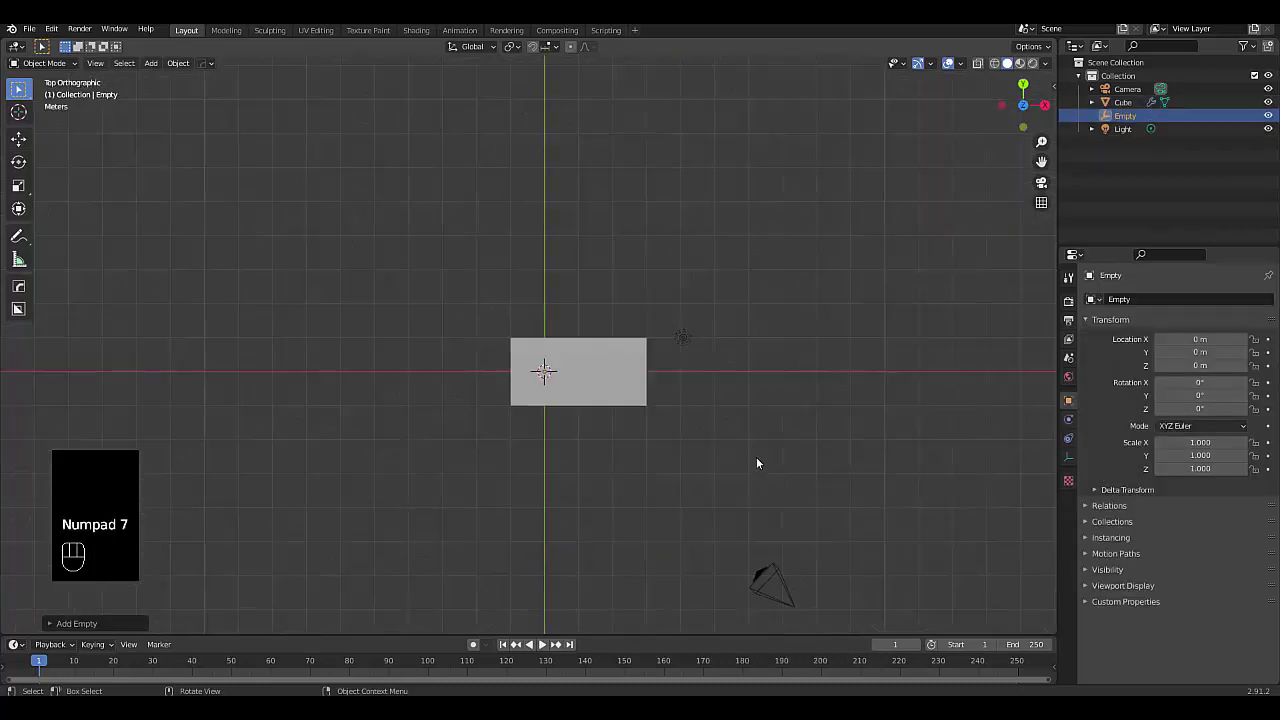
click(522, 396)
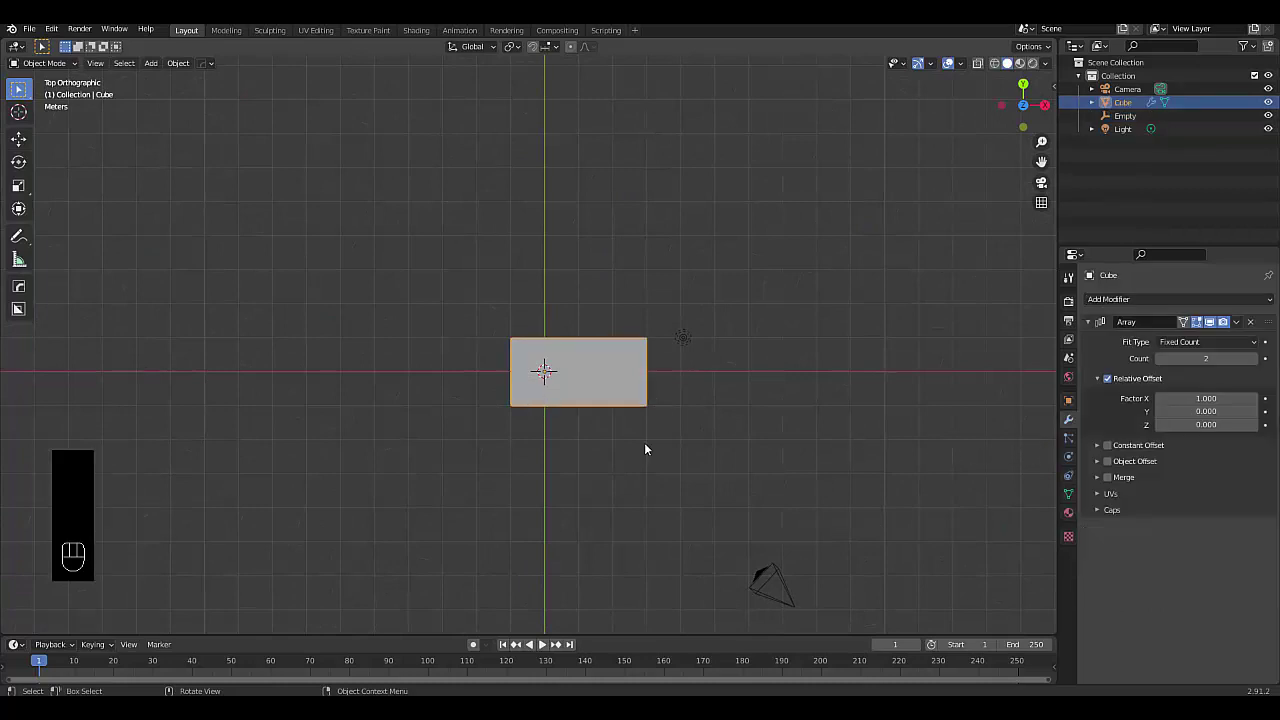
key(g)
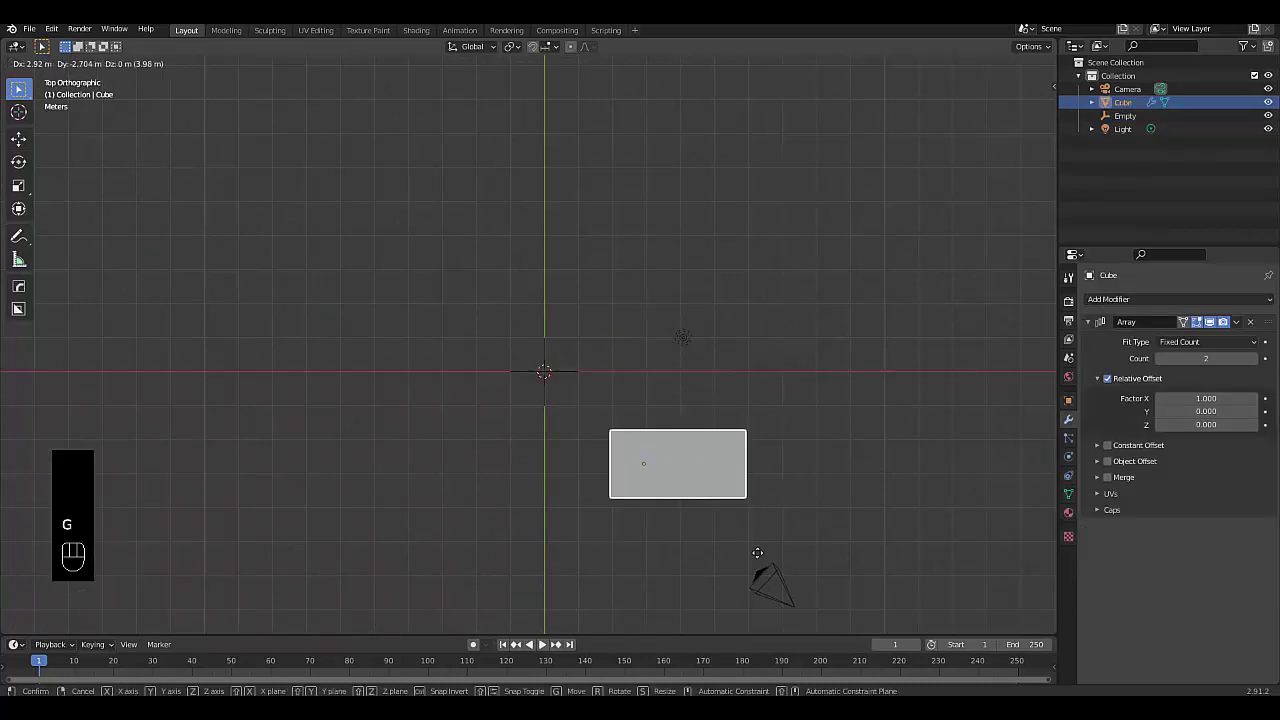
click(750, 545)
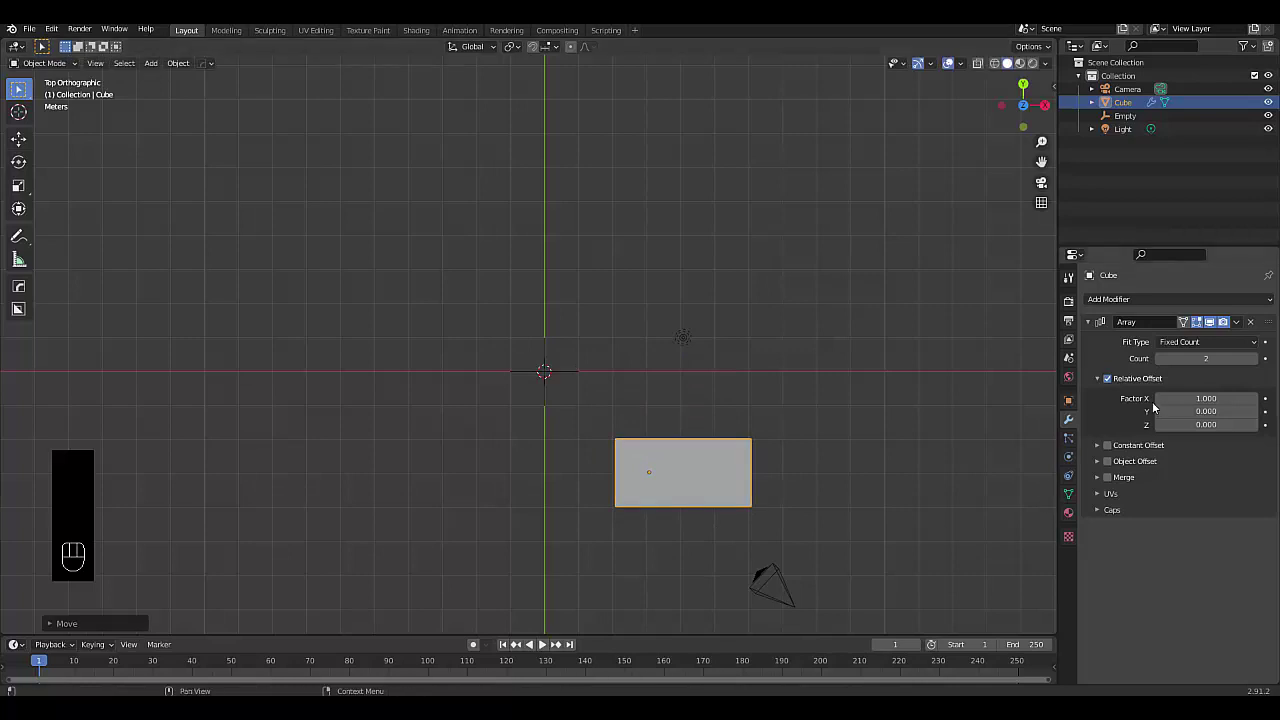
- Switch the cube's array from Relative Offset to Object Offset using the Empty, and apply all of the cube's transforms
click(1107, 379)
click(1098, 379)
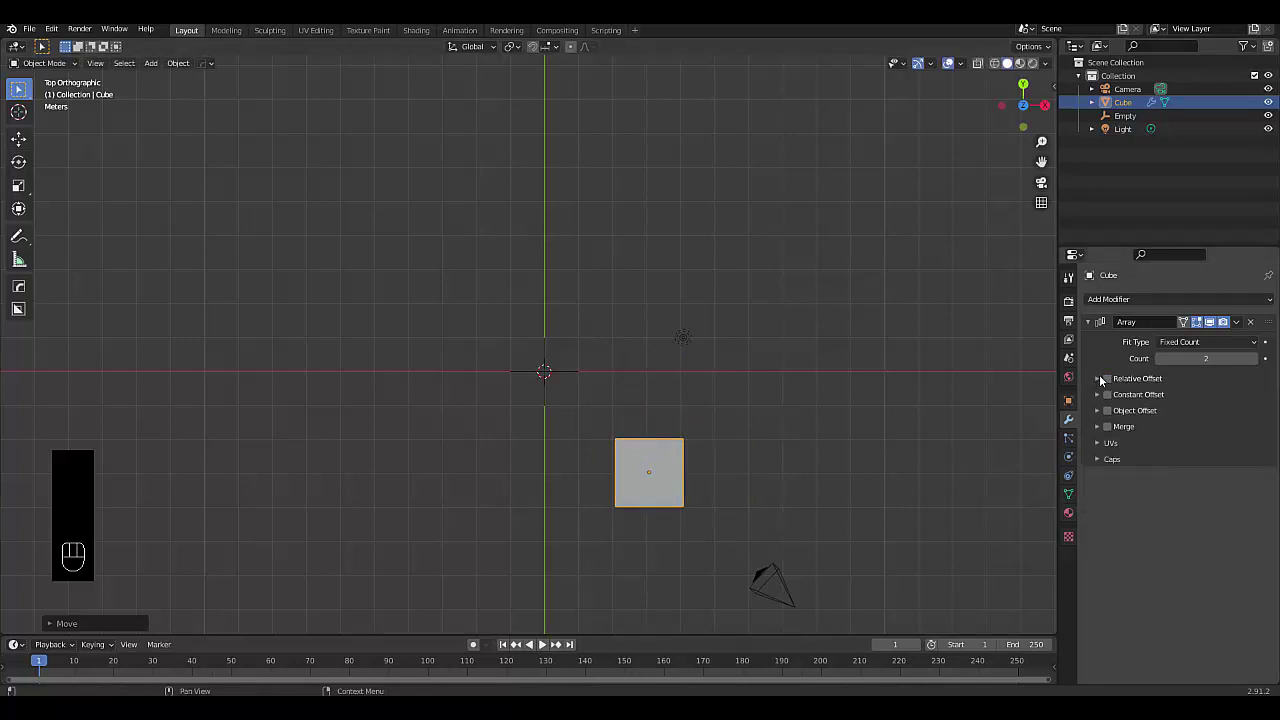
click(1098, 411)
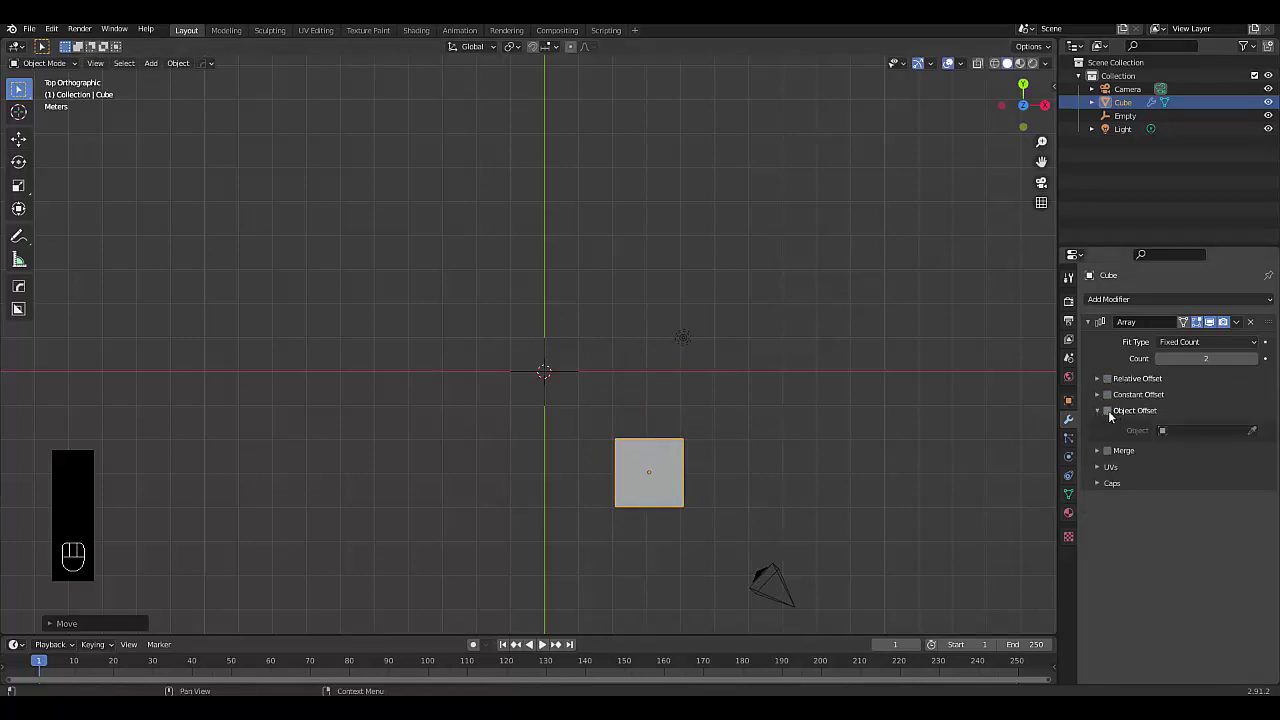
click(1107, 411)
click(1190, 430)
click(1185, 463)
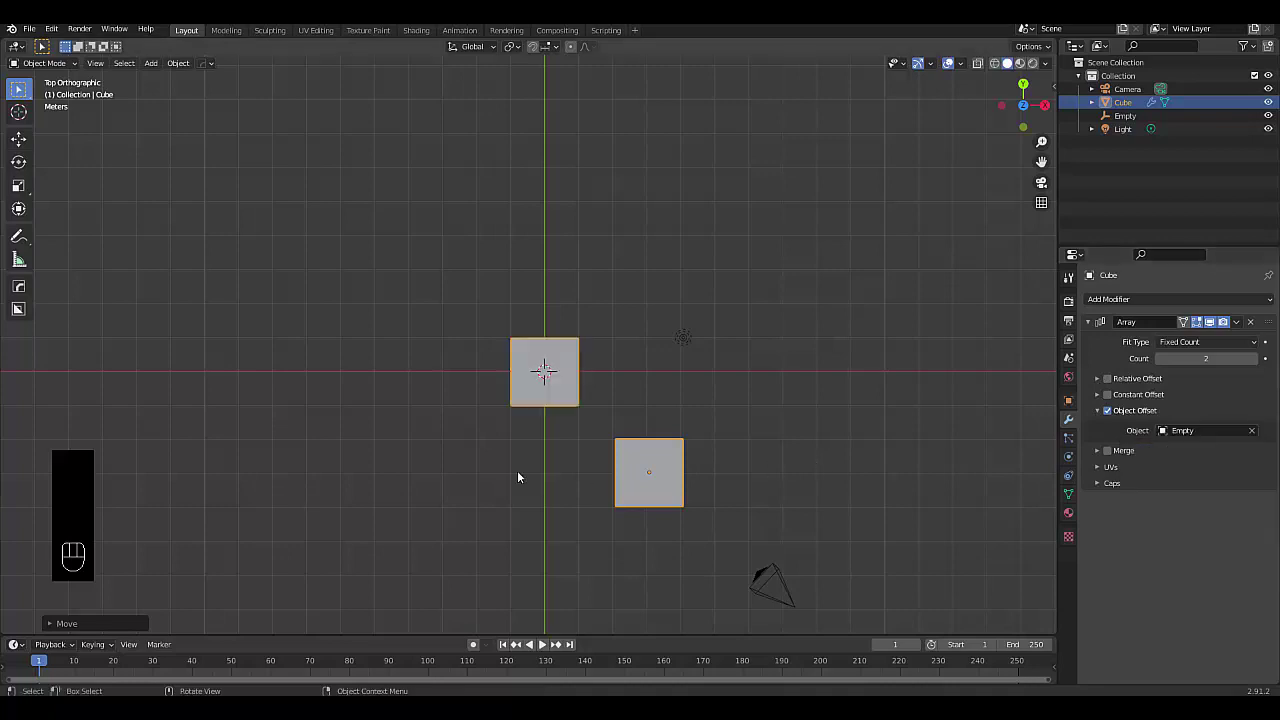
key(ctrl+a)
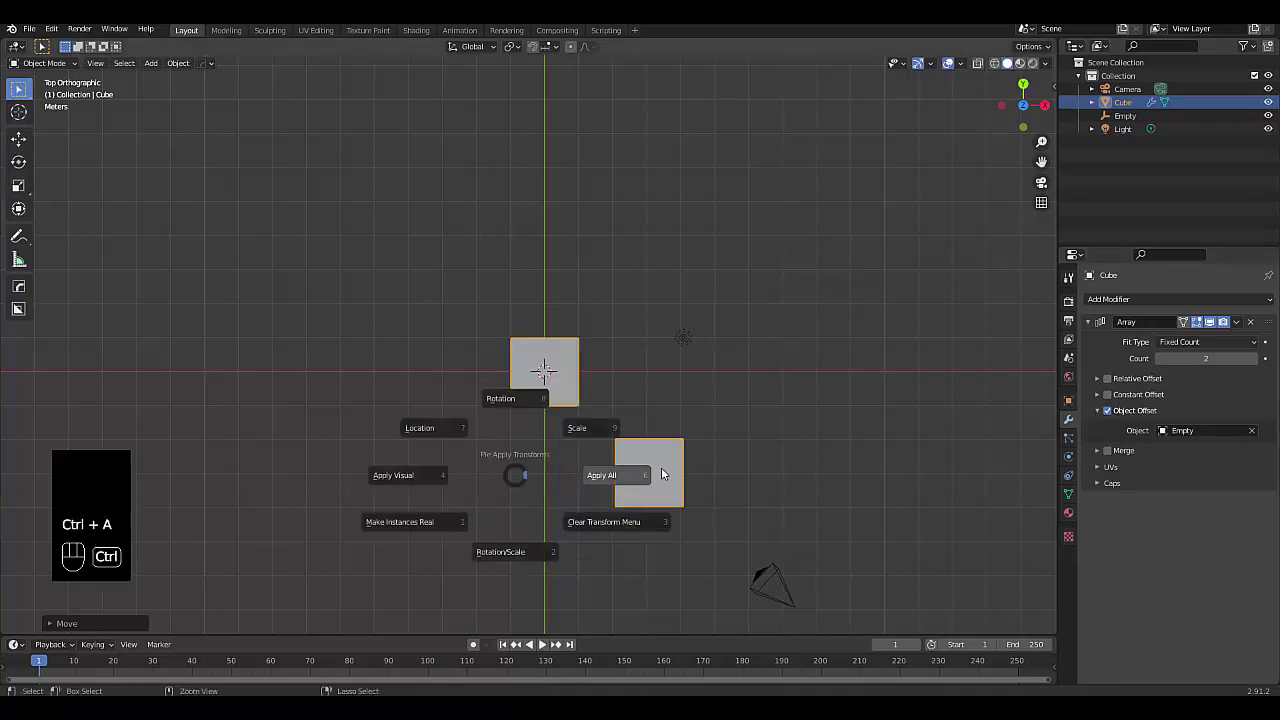
click(624, 476)
- Rotate the empty to -130° around Z and insert a Location, Rotation & Scale keyframe at frame 1
click(548, 405)
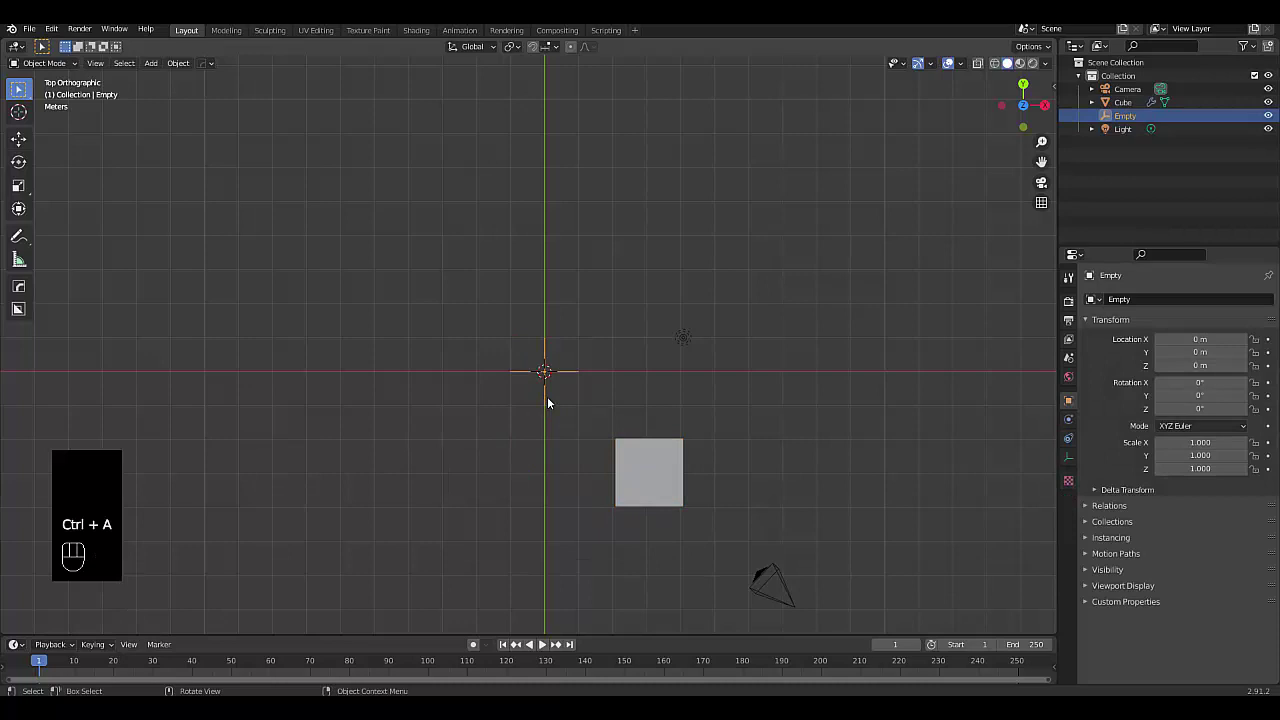
key(r)
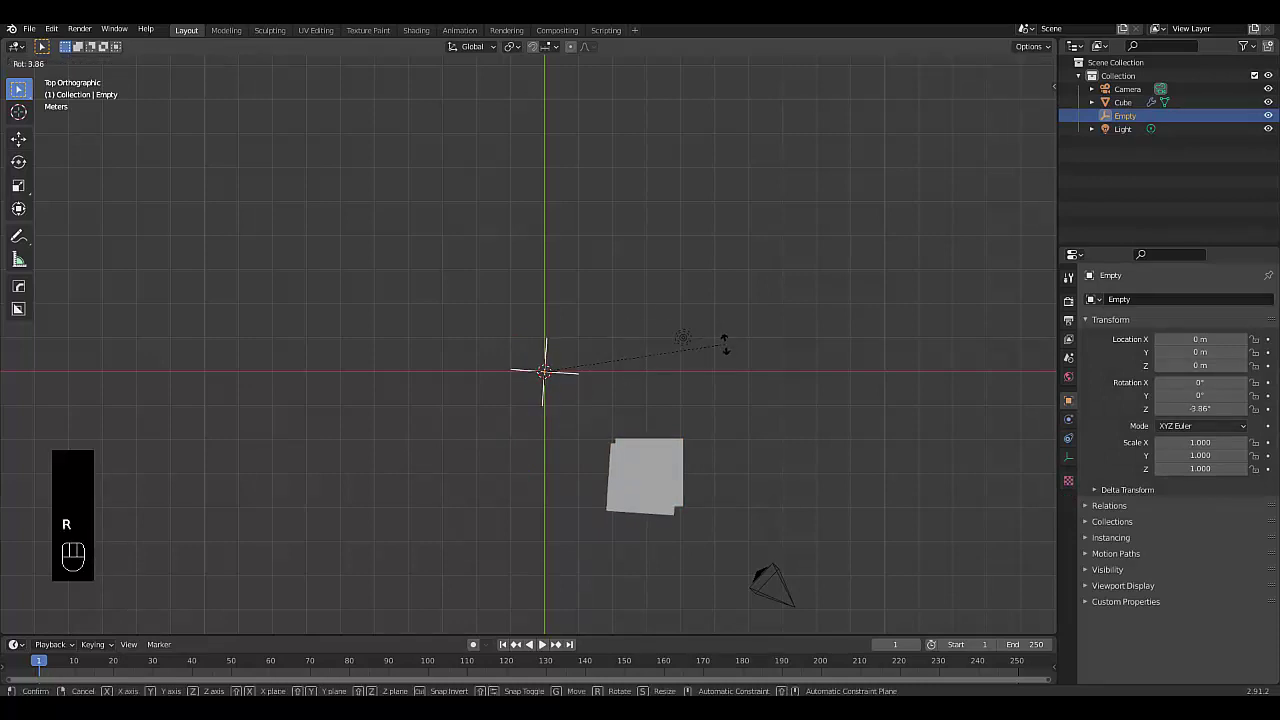
text(-130)
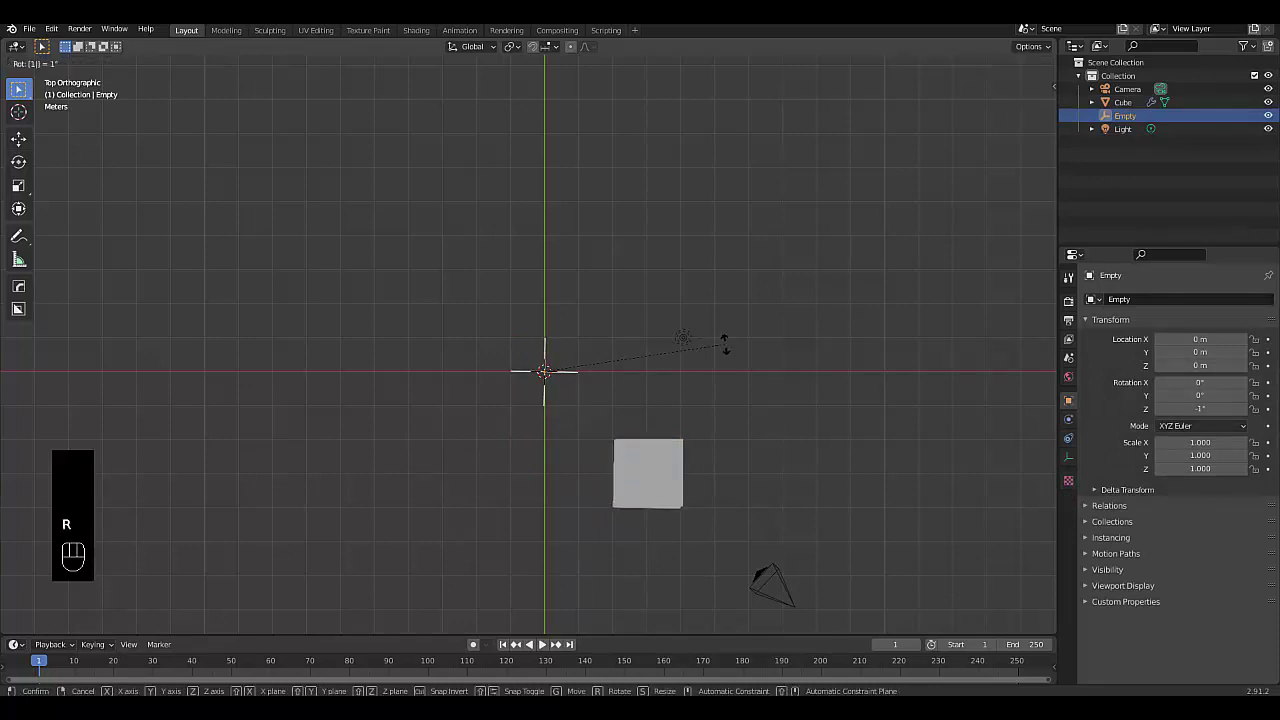
key(Return)
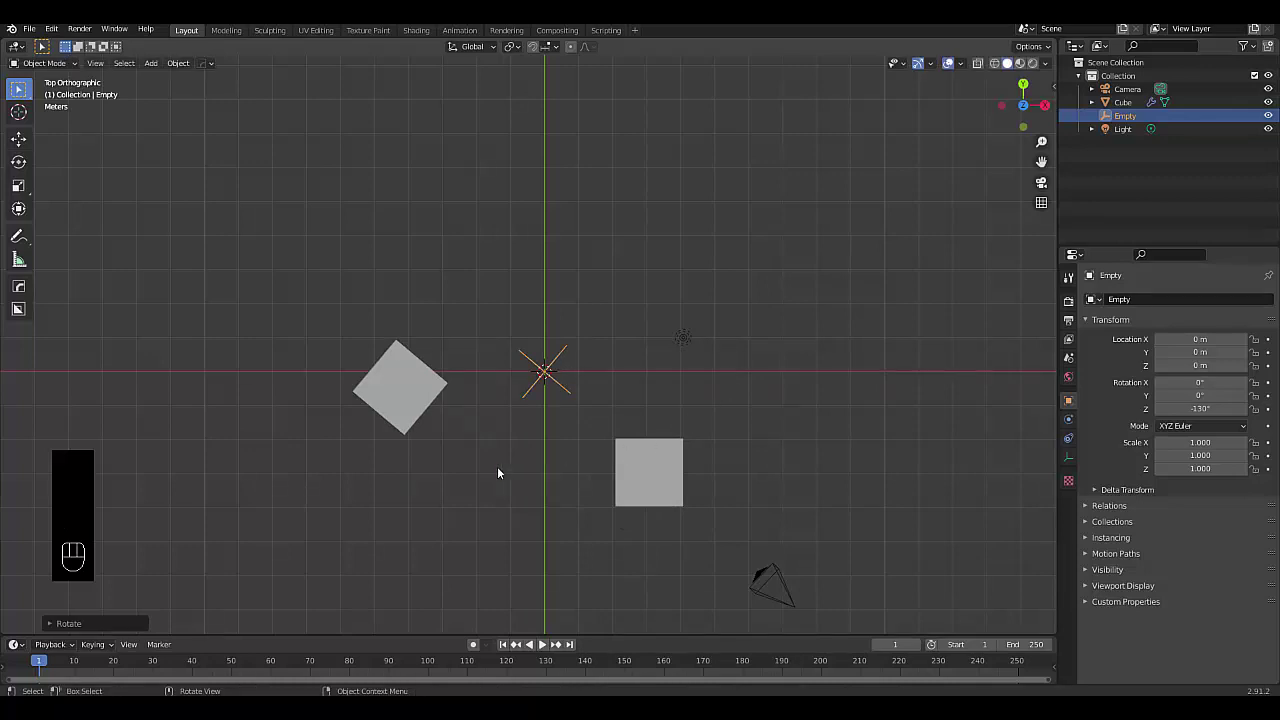
key(i)
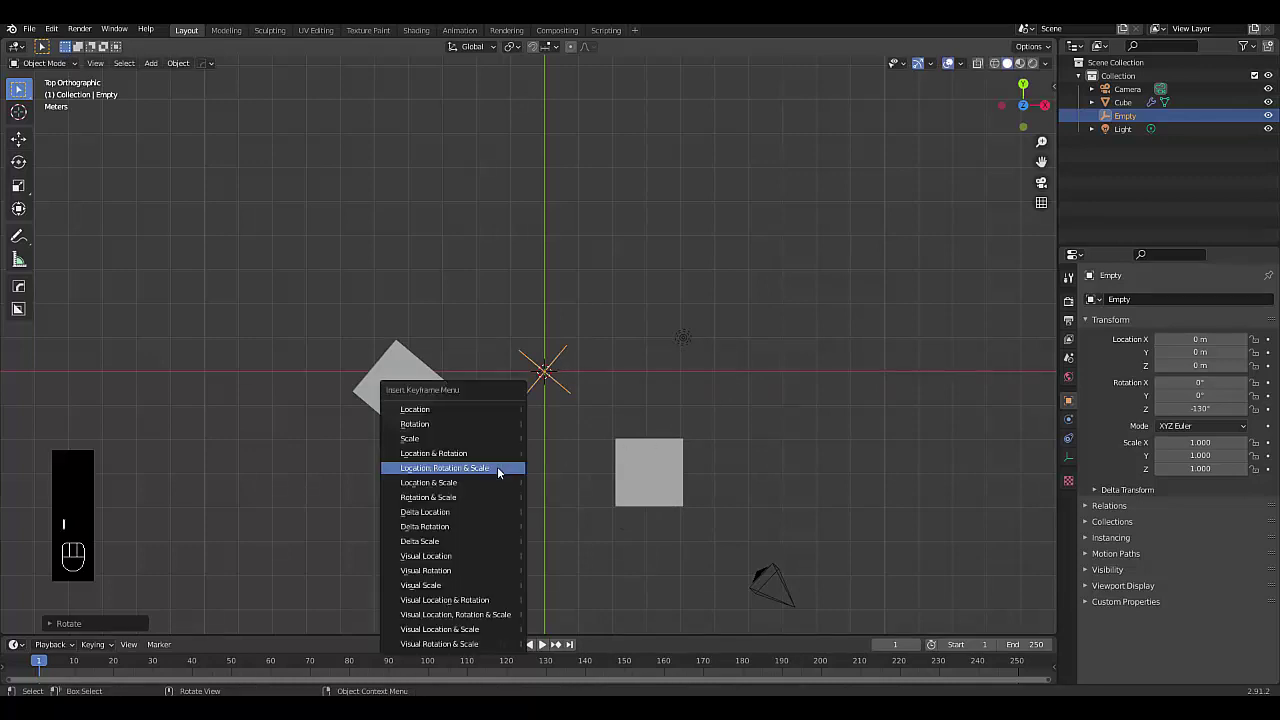
click(497, 467)
- Set the cube's array count to 400
click(675, 485)
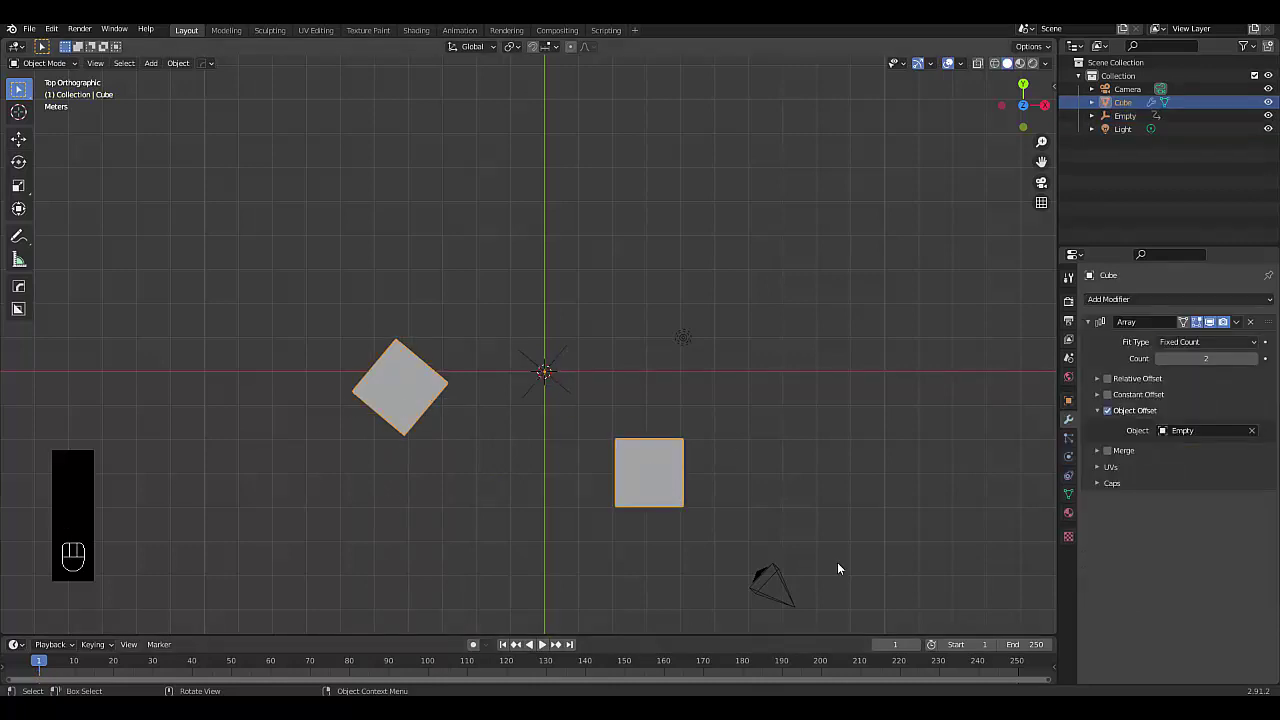
click(1205, 358)
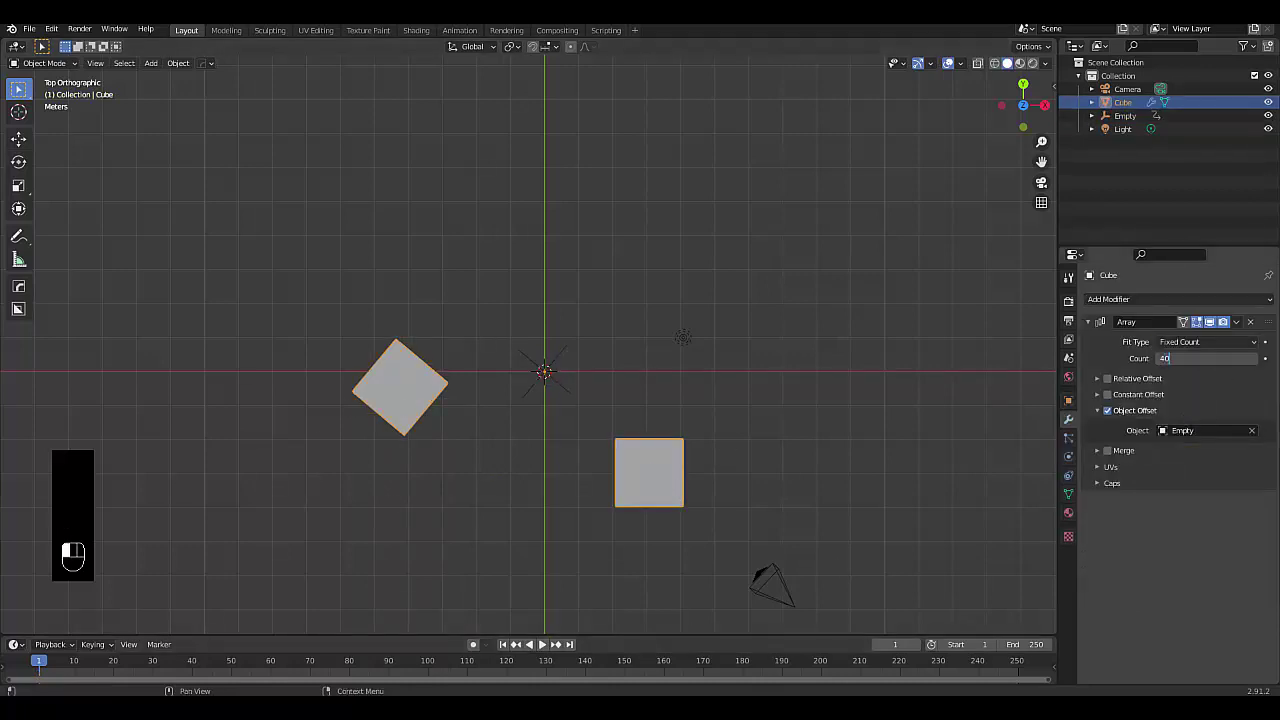
key(Return)
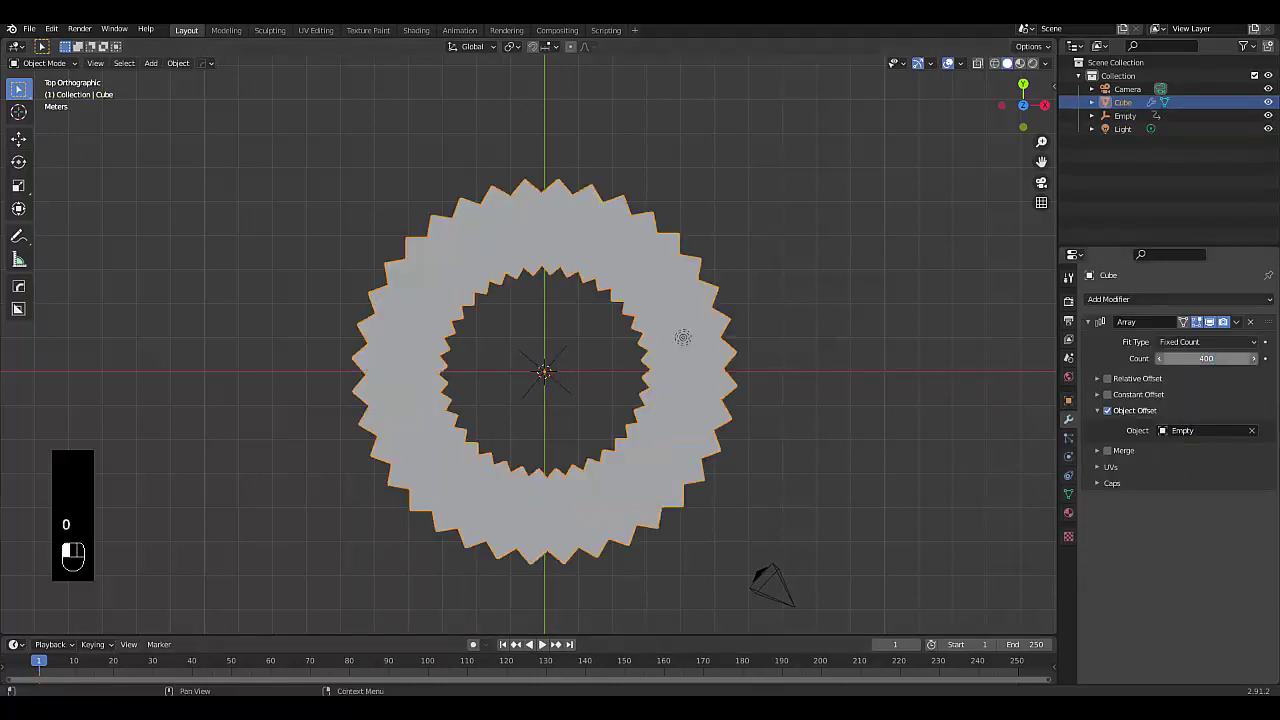
- Scale the empty down to about 0.171 and insert a Location, Rotation & Scale keyframe for it at frame 1
click(567, 396)
key(s)
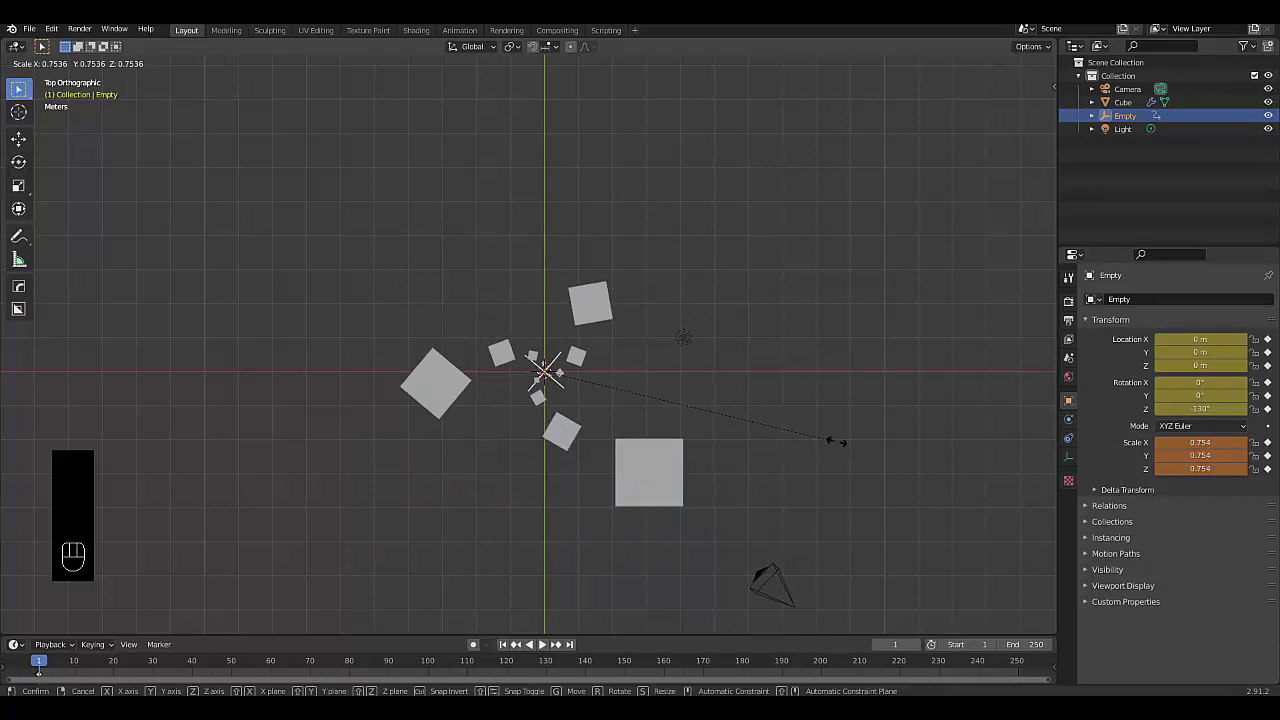
click(605, 392)
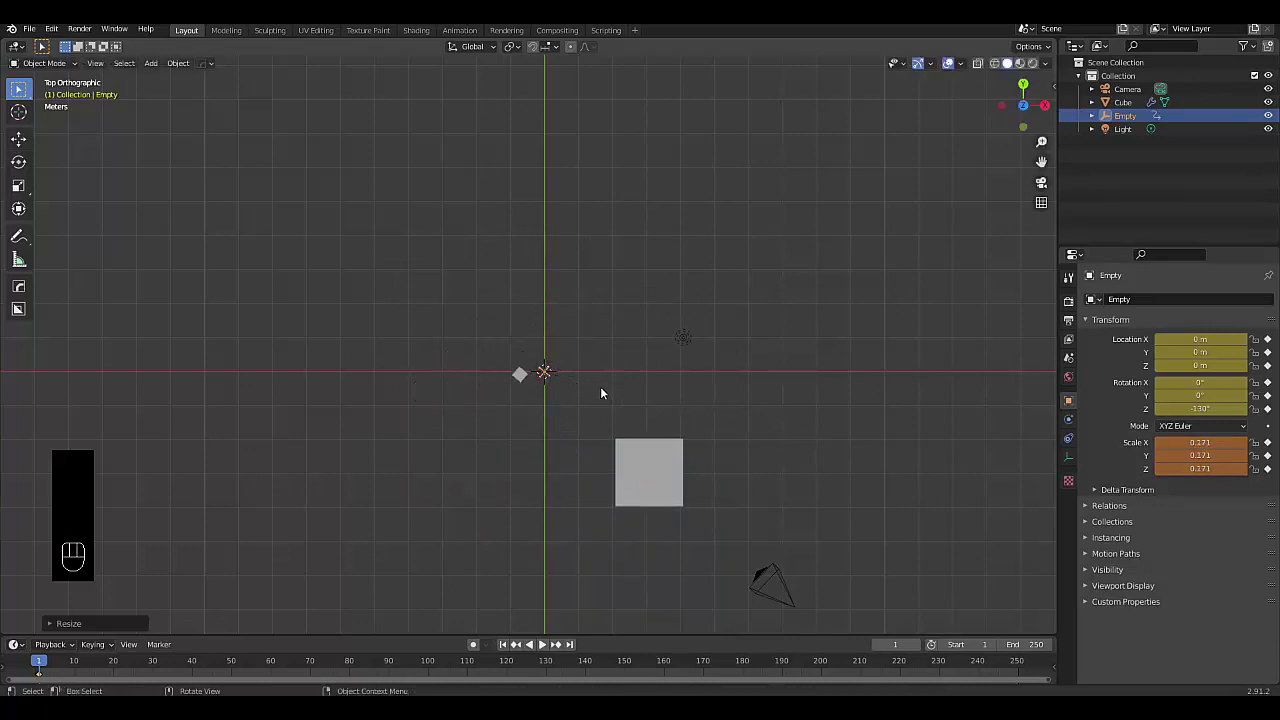
key(i)
click(599, 392)
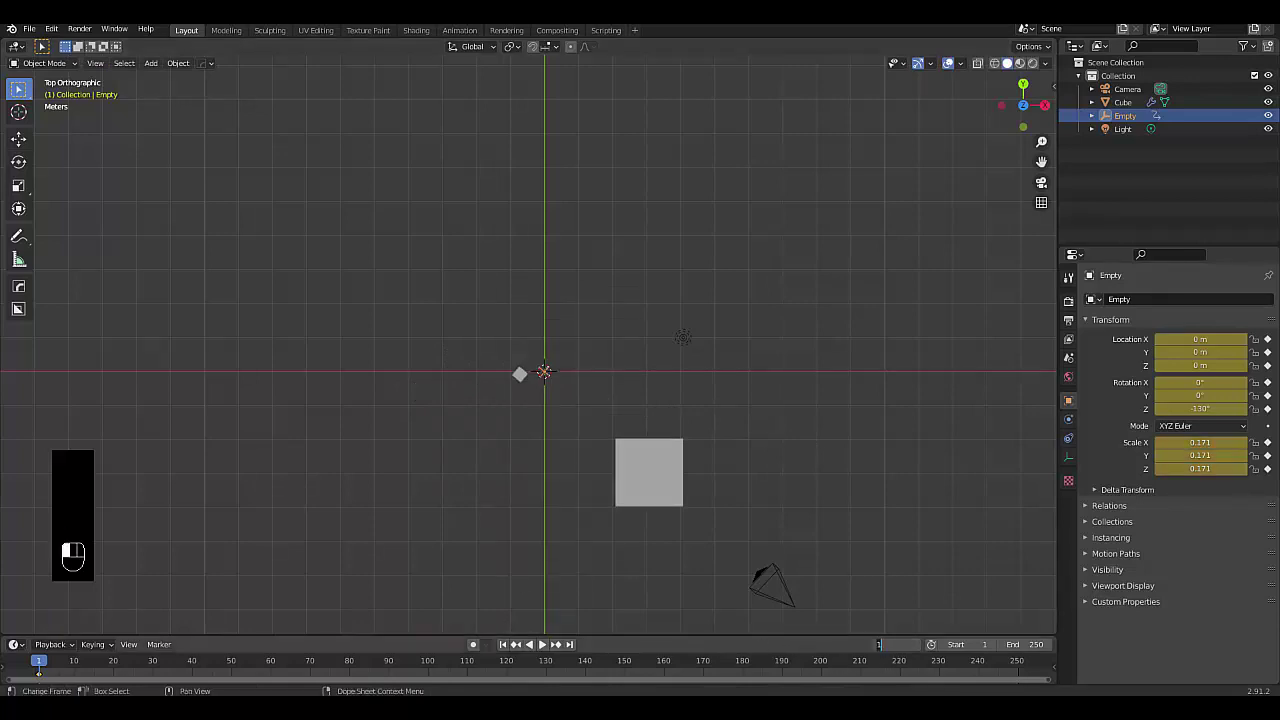
- At frame 50, scale the empty up to about 0.884 and insert a Location, Rotation & Scale keyframe
key(Return)
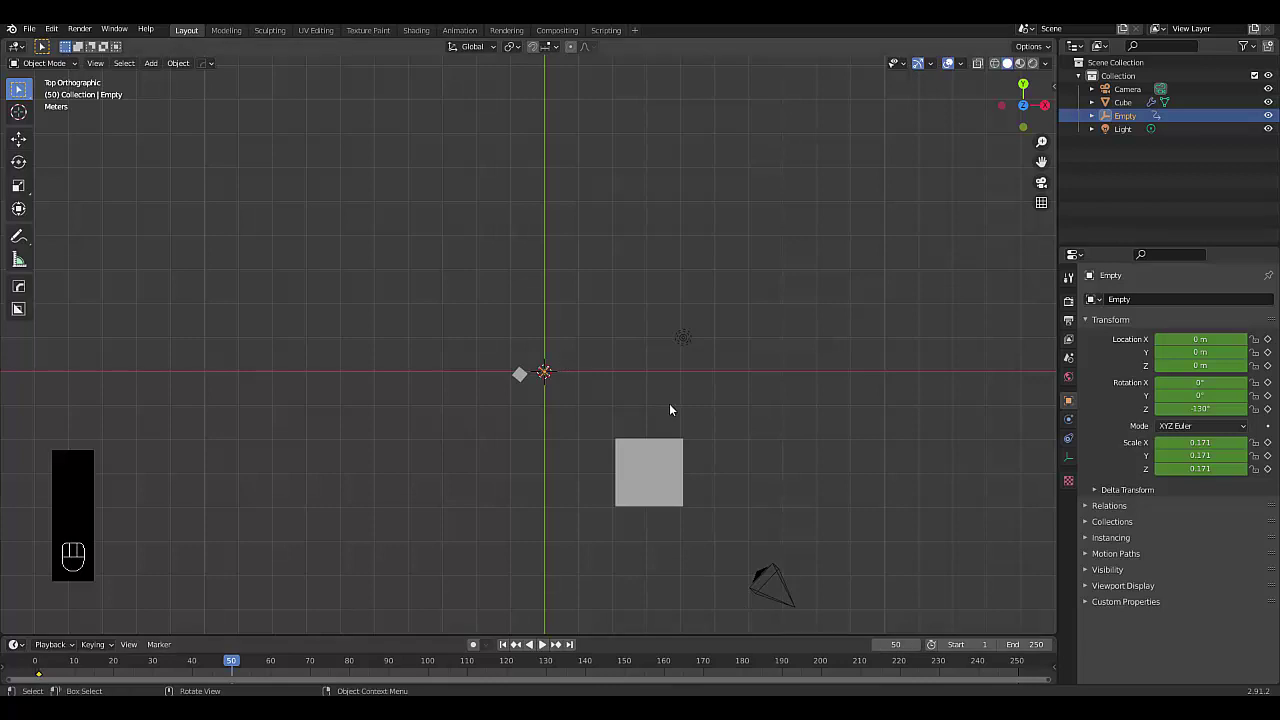
key(s)
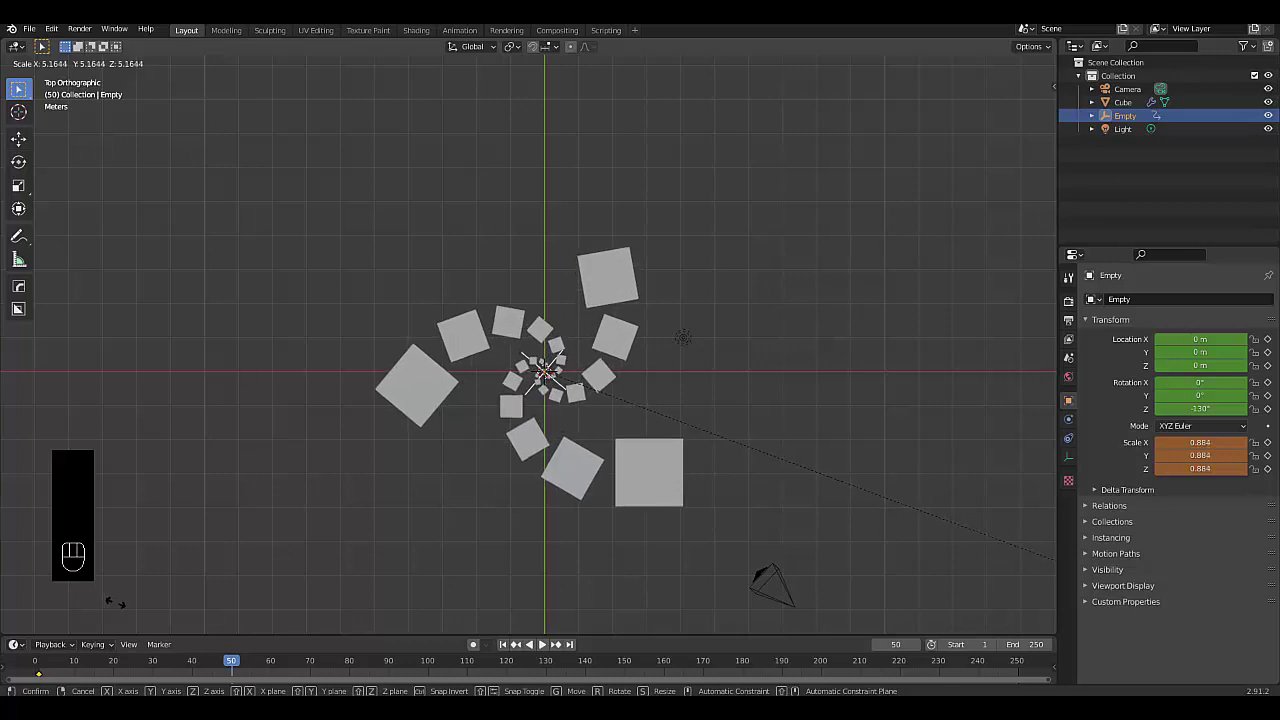
click(113, 600)
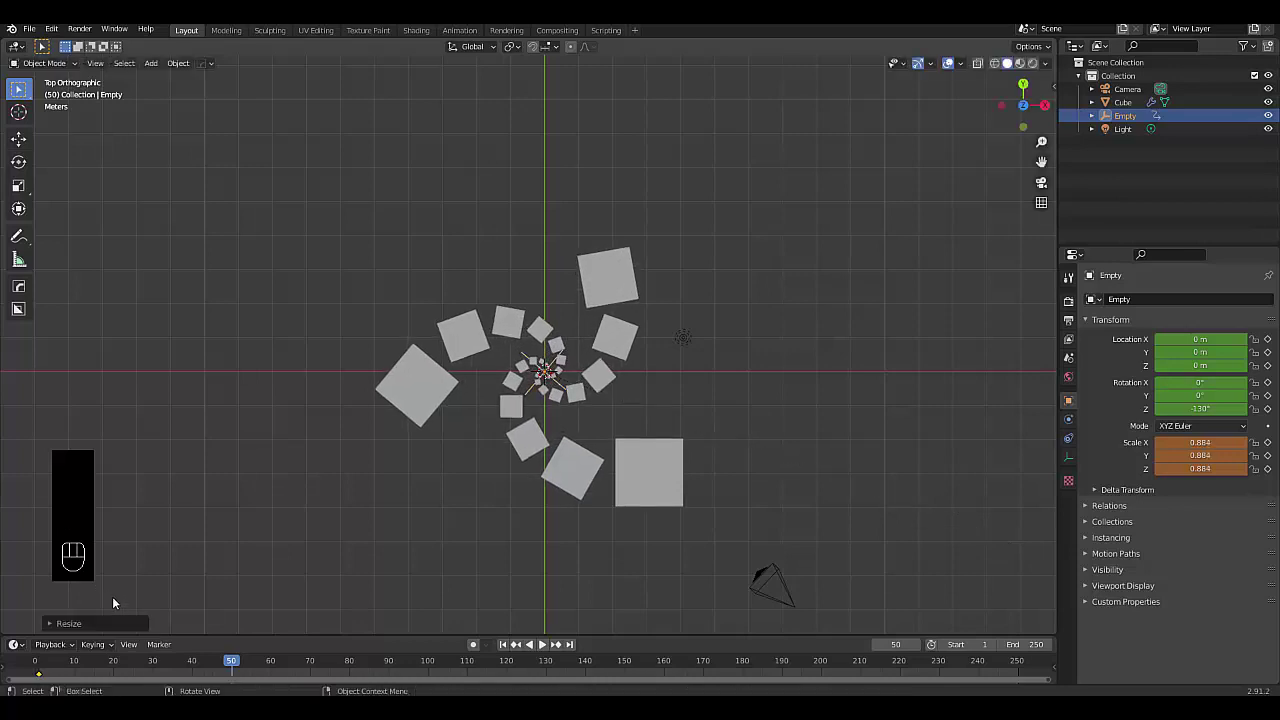
key(i)
click(811, 443)
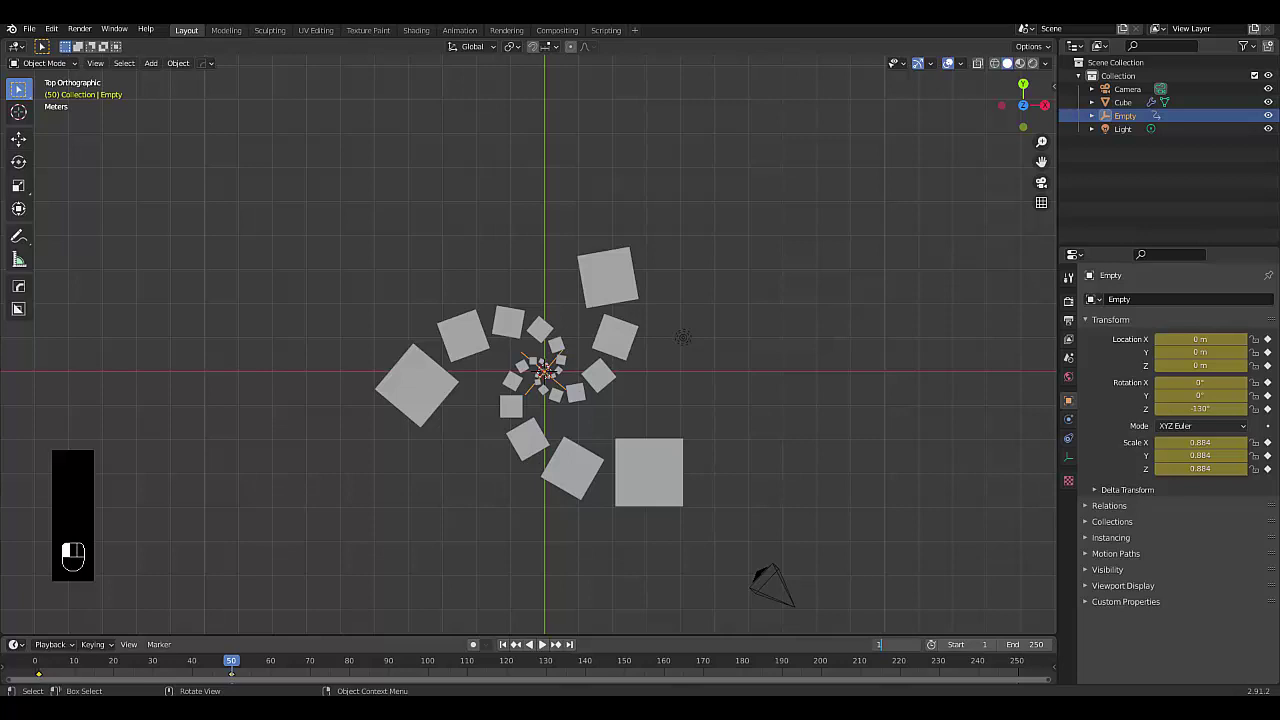
- Insert a Location, Rotation & Scale keyframe at frame 150 with the empty rotated a further 90° clockwise, and return to frame 1
text(150)
key(Return)
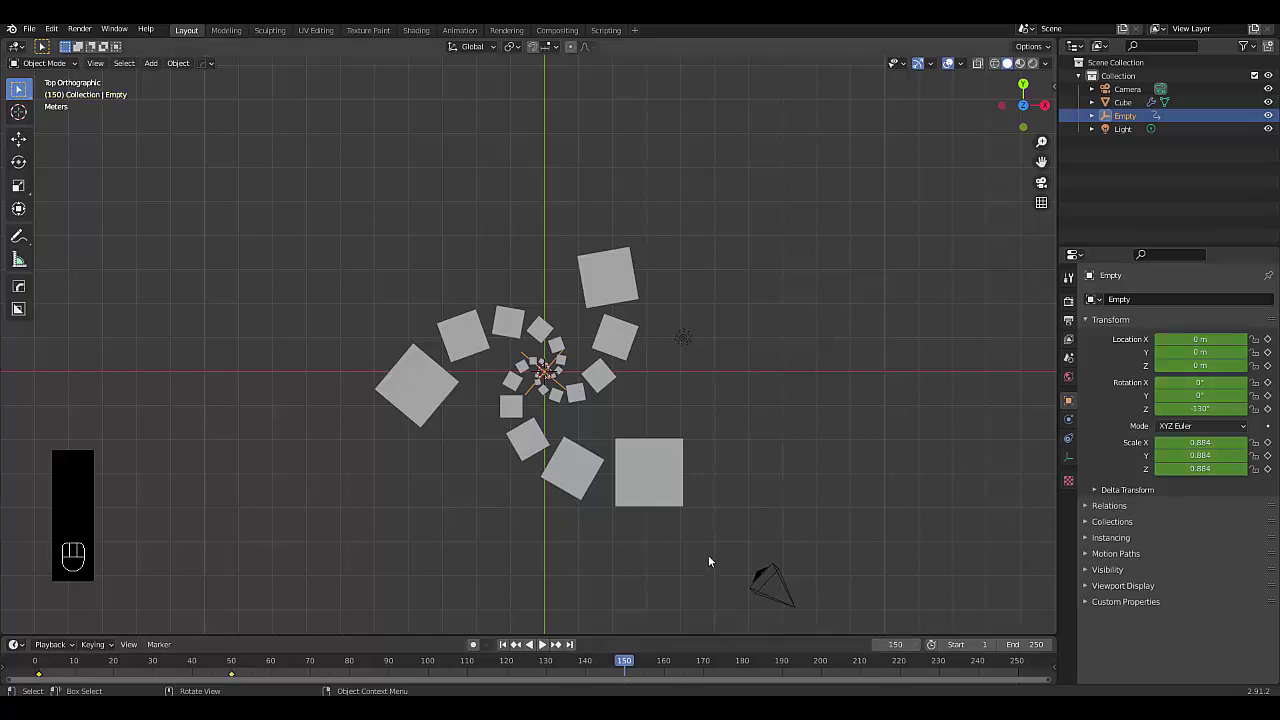
key(r)
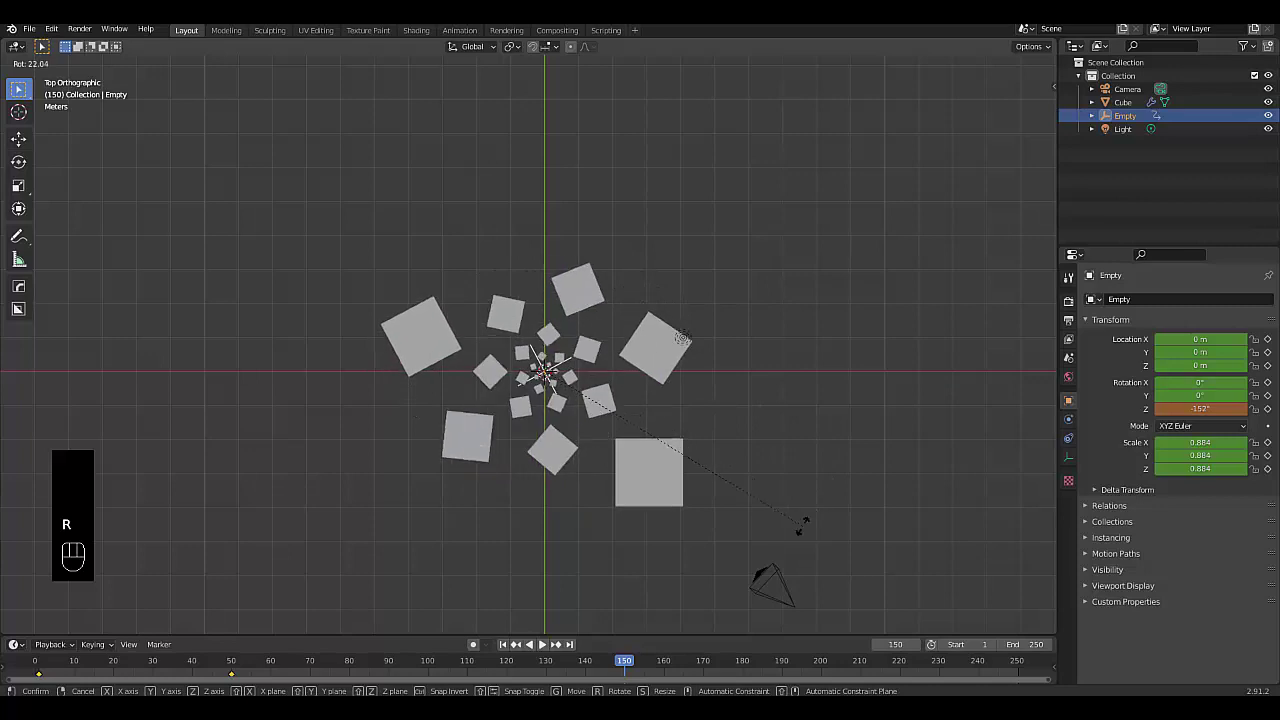
text(90)
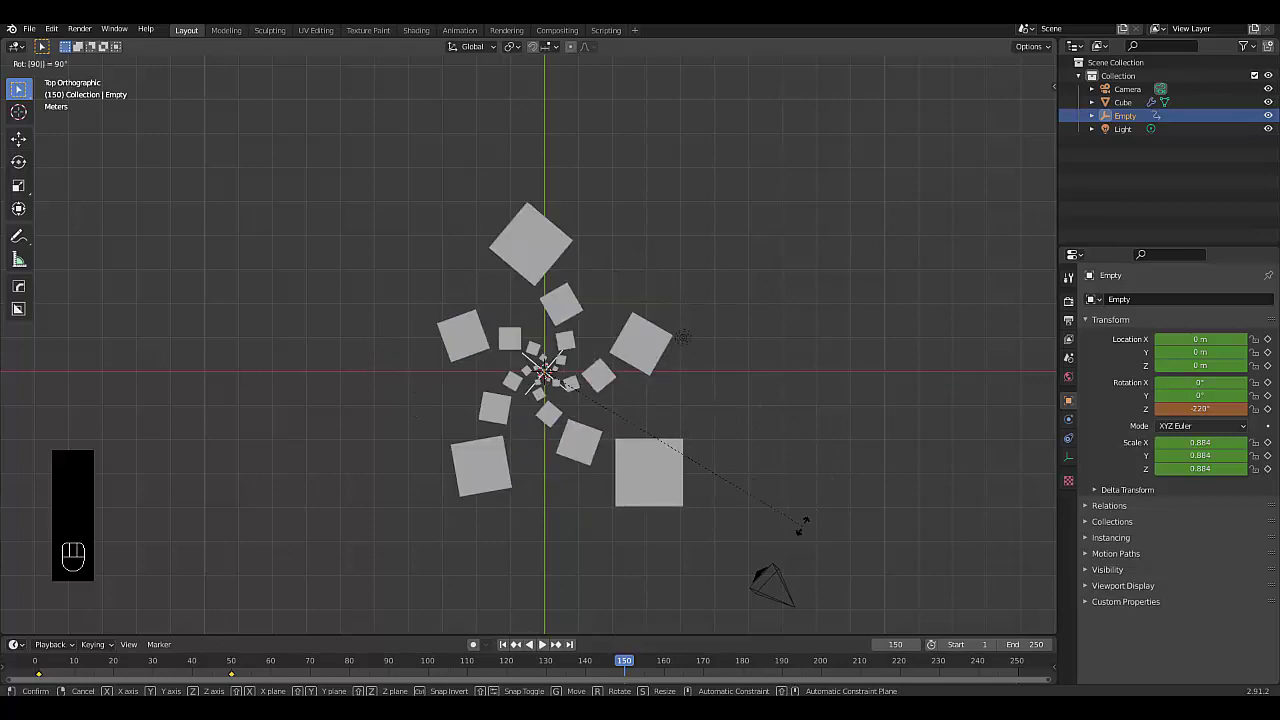
key(Return)
key(i)
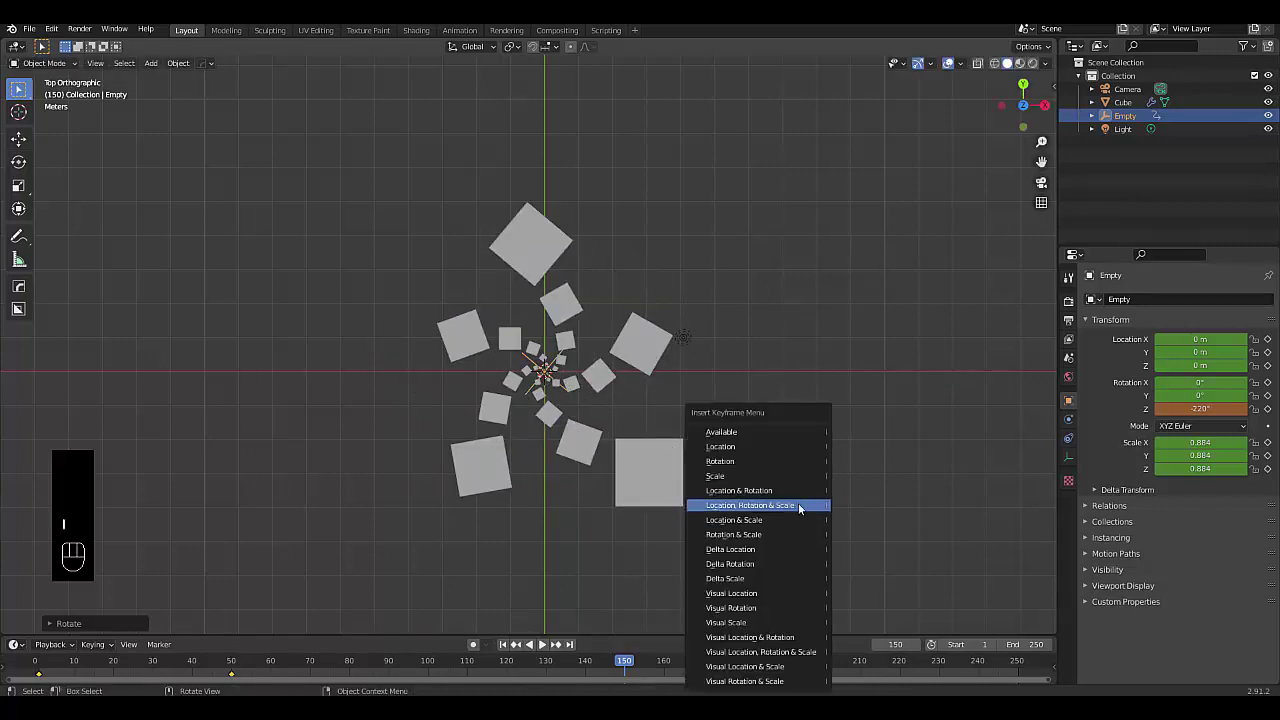
click(799, 506)
click(503, 645)
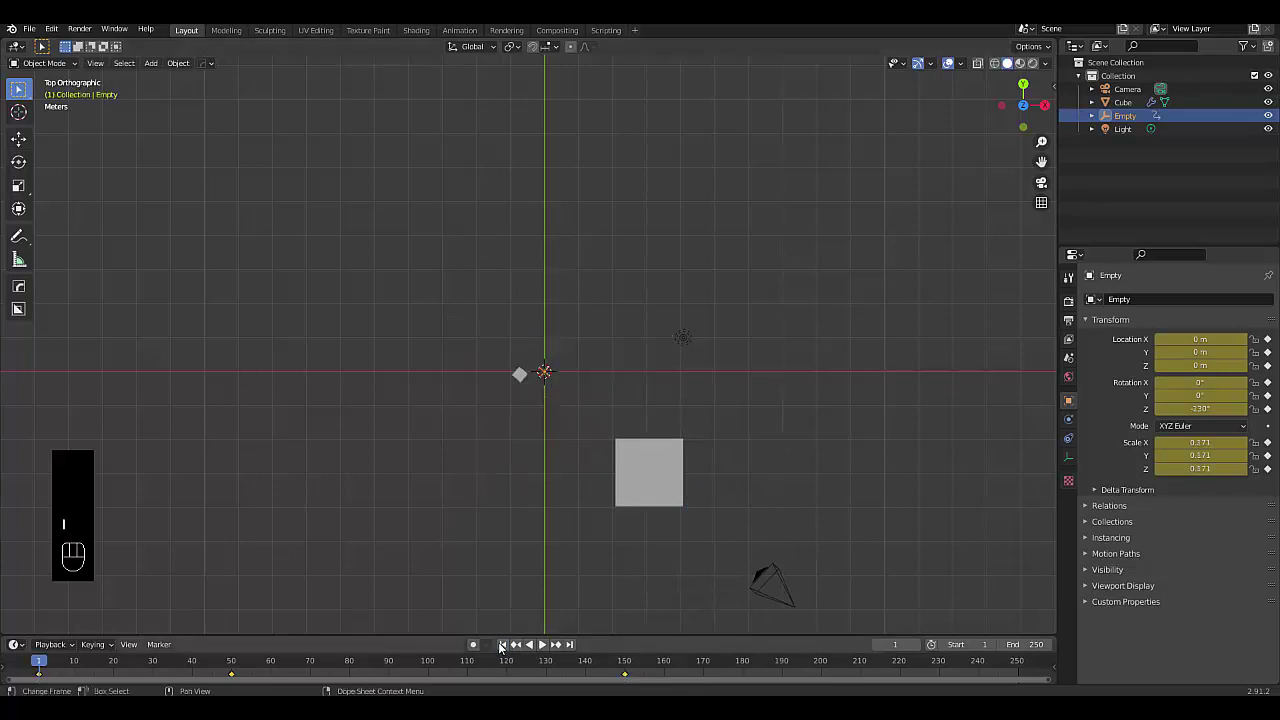
- Play the animation through to check it, and set the scene's end frame to 160
key(space)
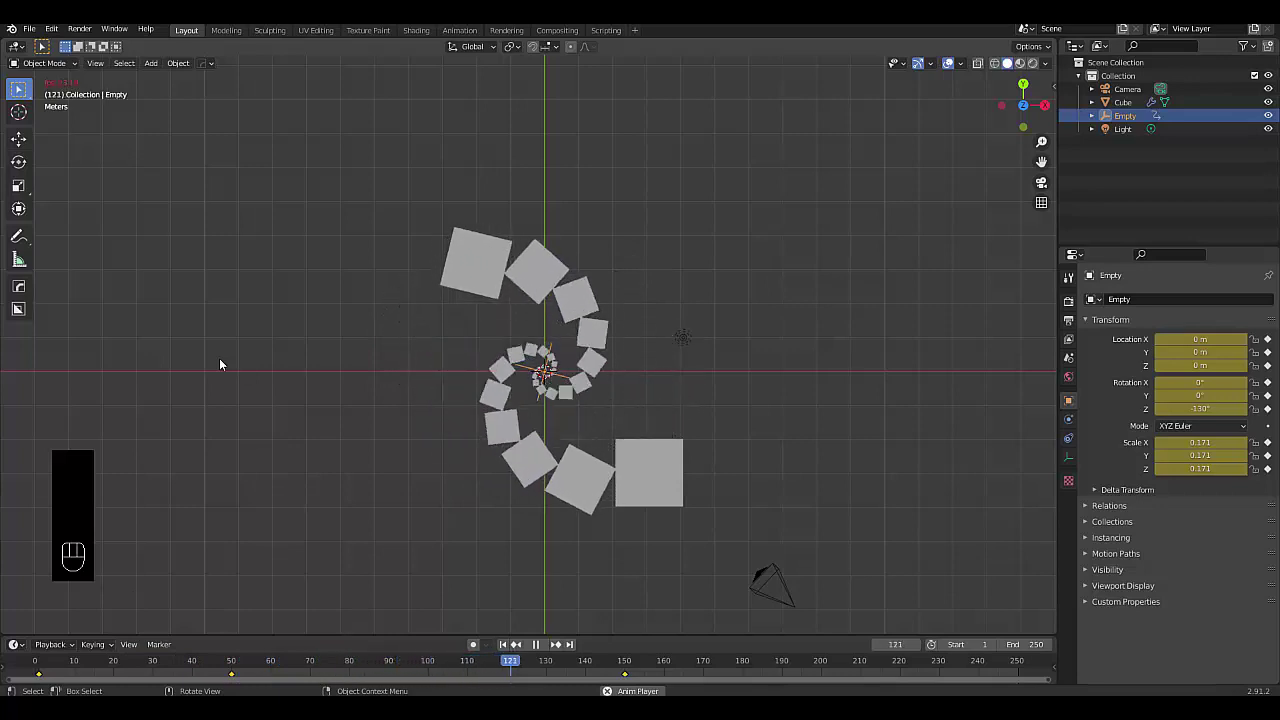
key(space)
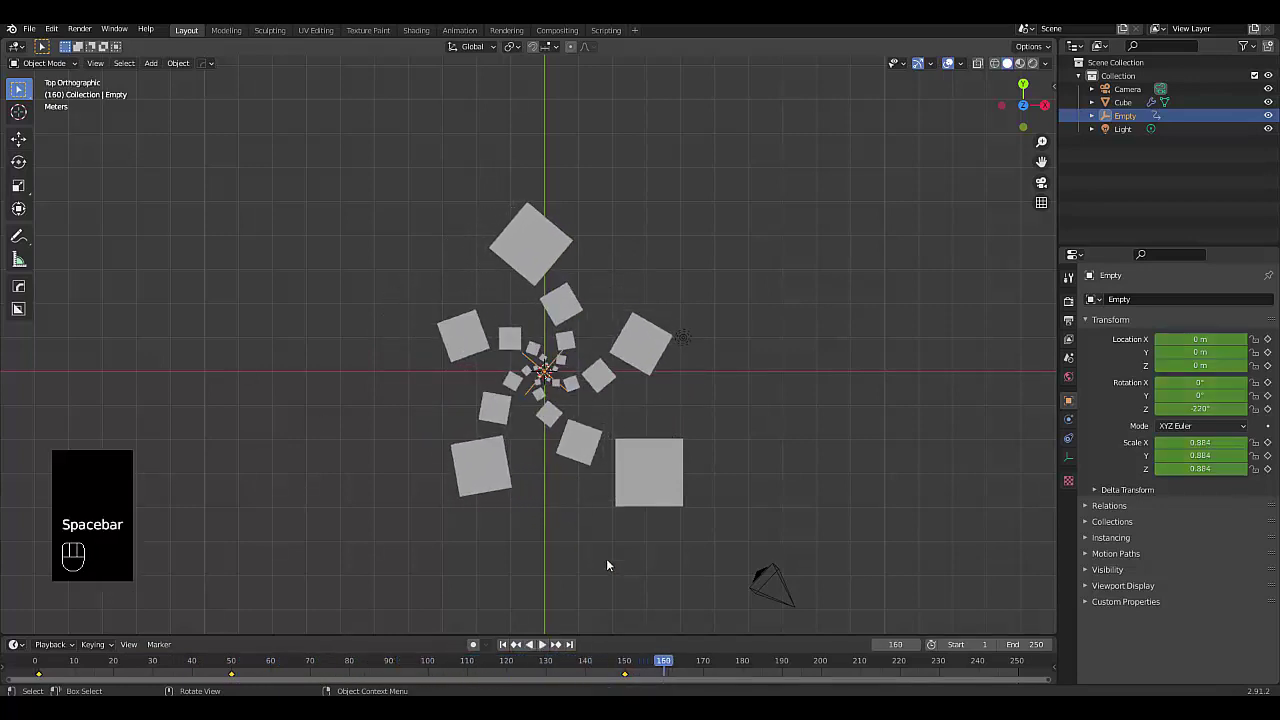
click(1012, 644)
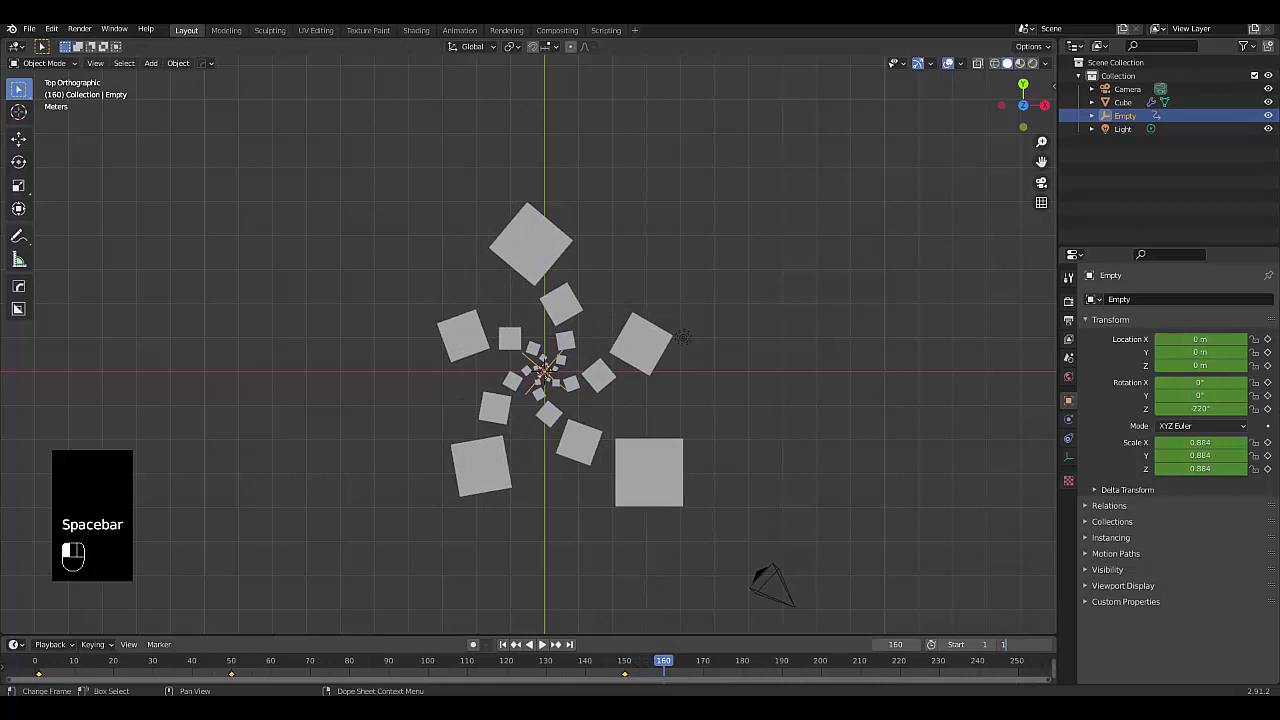
text(160)
key(Return)
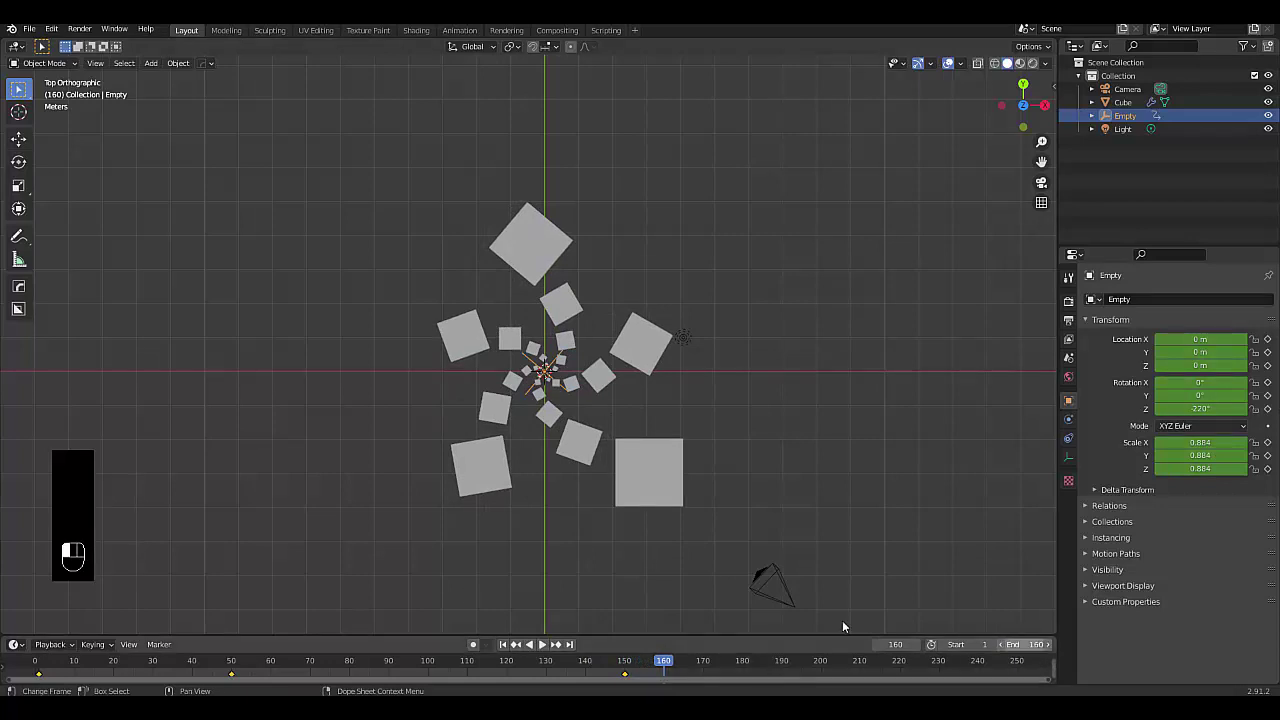
- Add a Subdivision Surface modifier to the arrayed cube
click(633, 480)
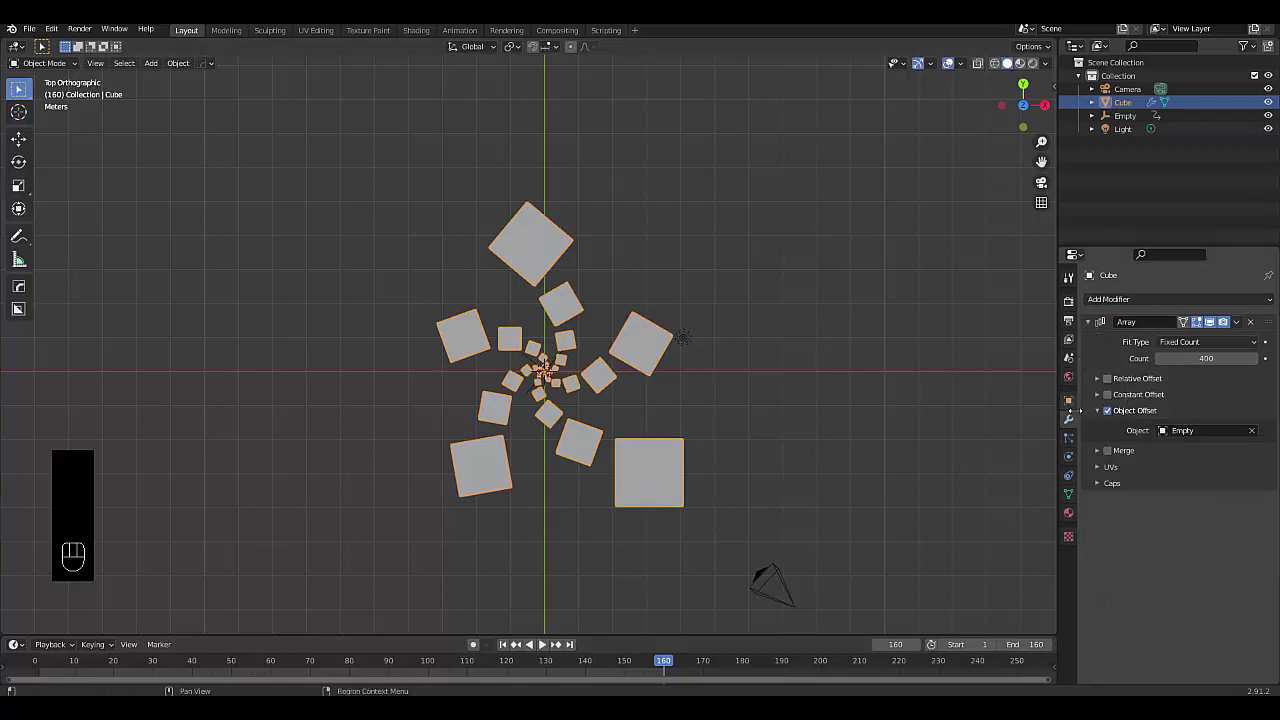
click(1115, 301)
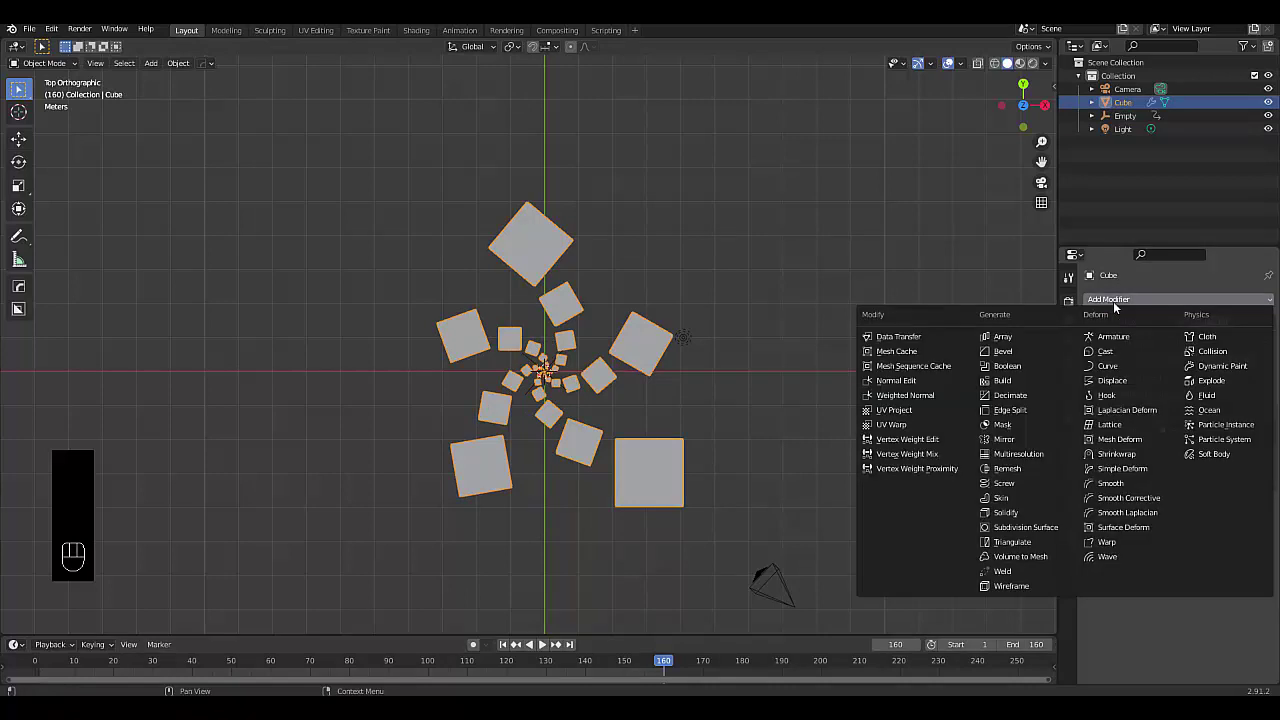
click(1028, 527)
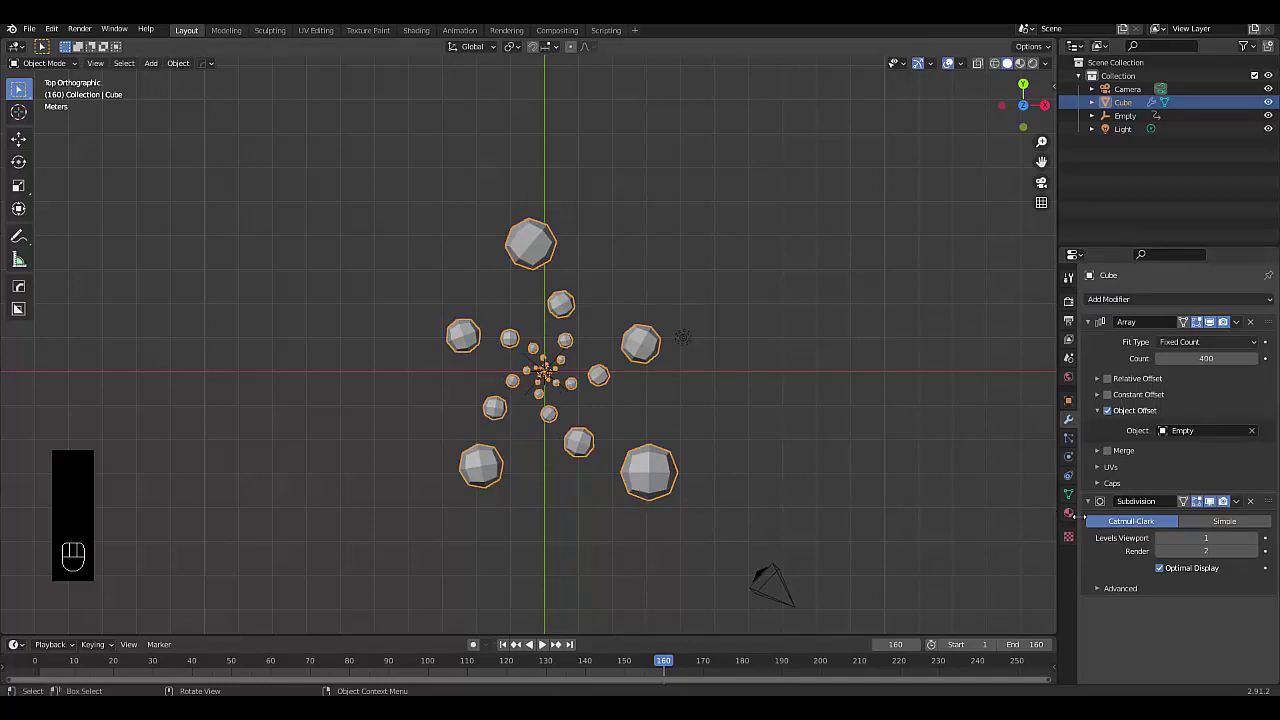
scroll(625, 505, up, 2)
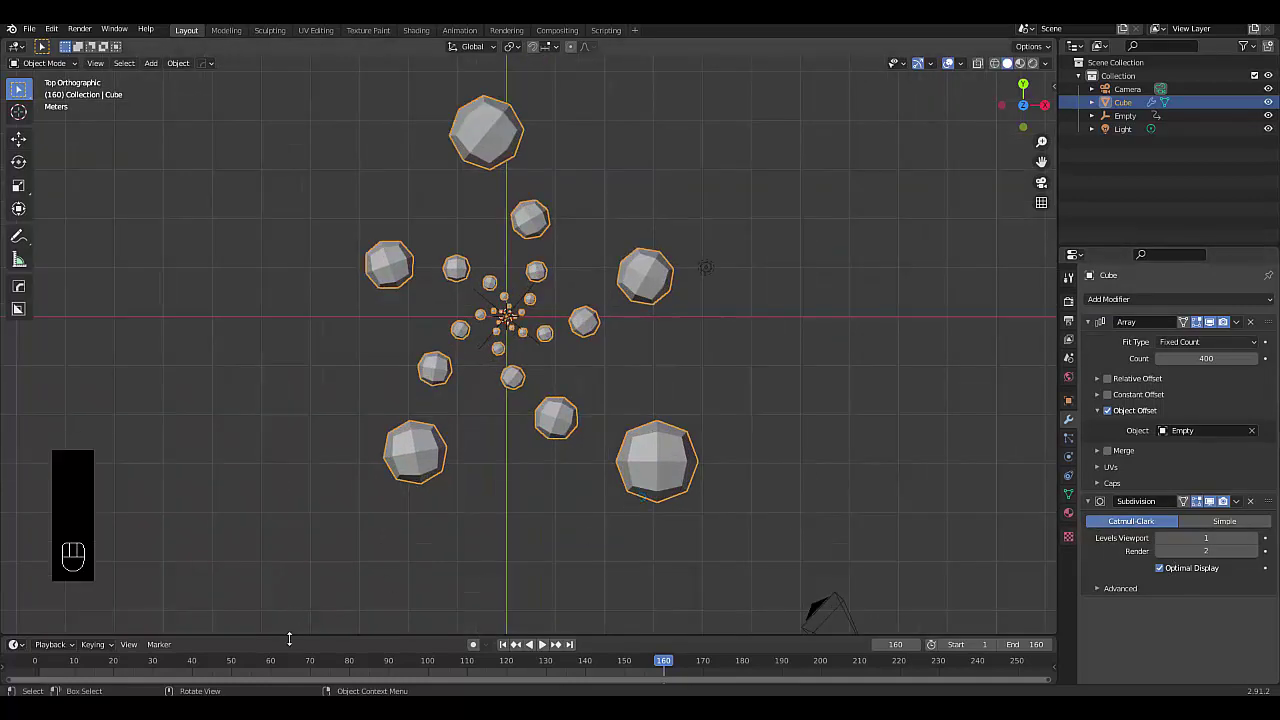
- Turn the timeline area into an enlarged Shader Editor and delete the Principled BSDF node from the cube's material
drag(289, 638, 297, 434)
click(16, 446)
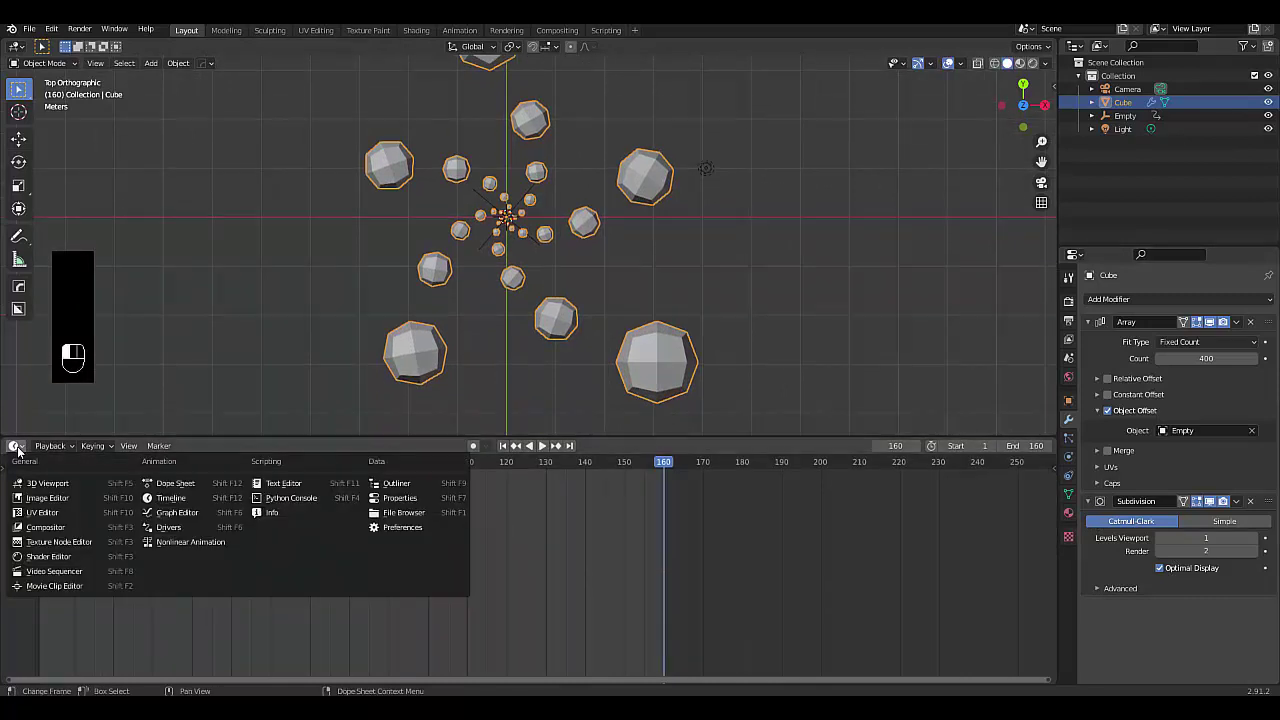
click(50, 557)
scroll(370, 608, down, 1)
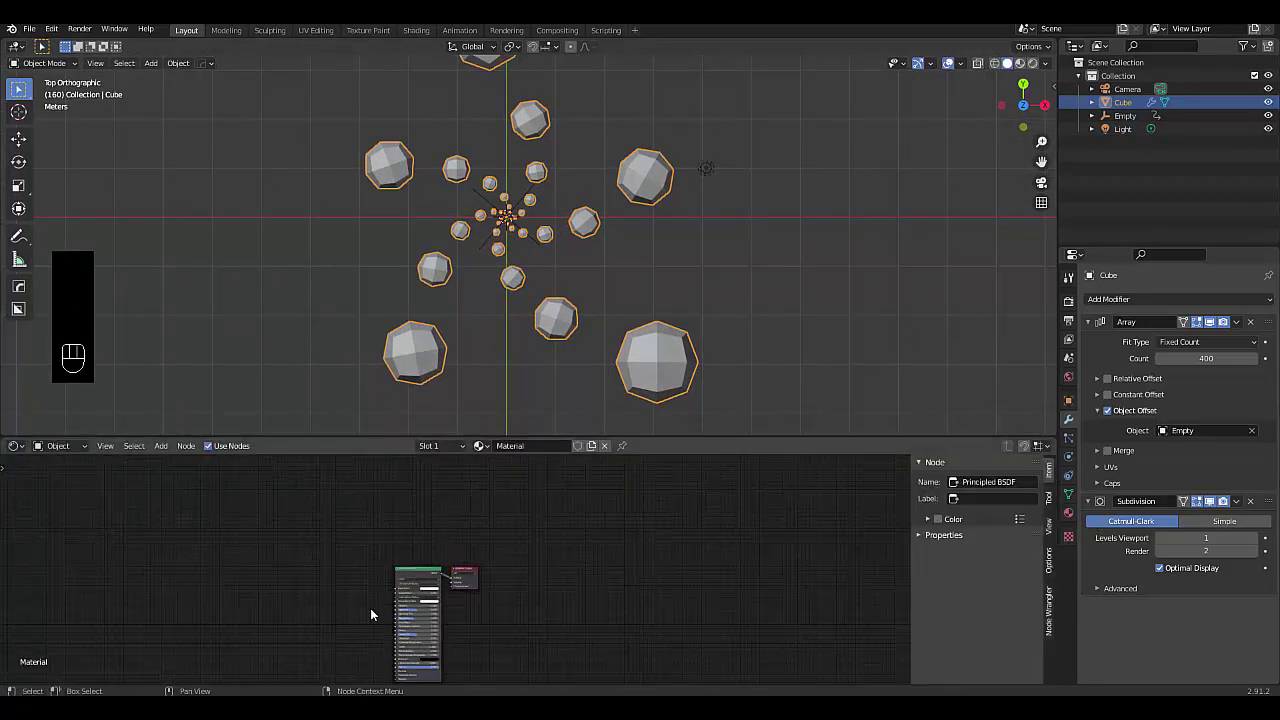
scroll(402, 576, up, 2)
click(419, 556)
key(x)
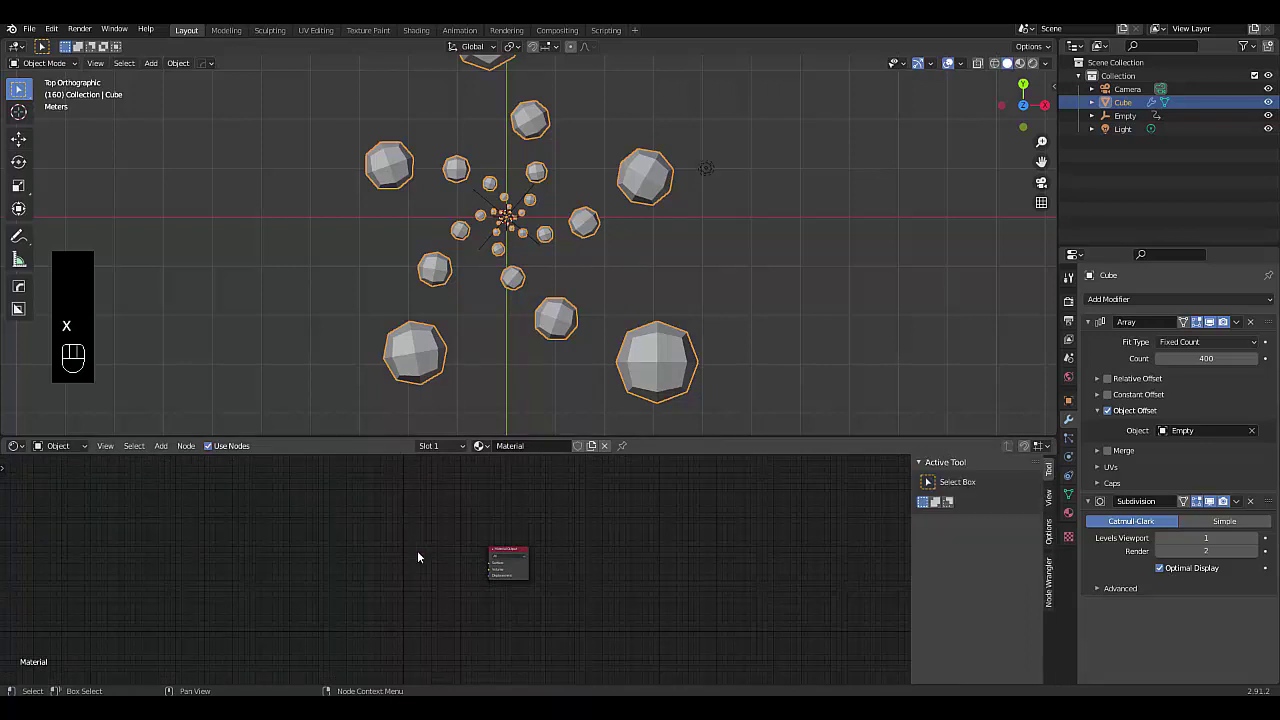
- Add a Mix Shader node and connect its output to the Material Output's Surface input
scroll(425, 560, up, 5)
key(shift+a)
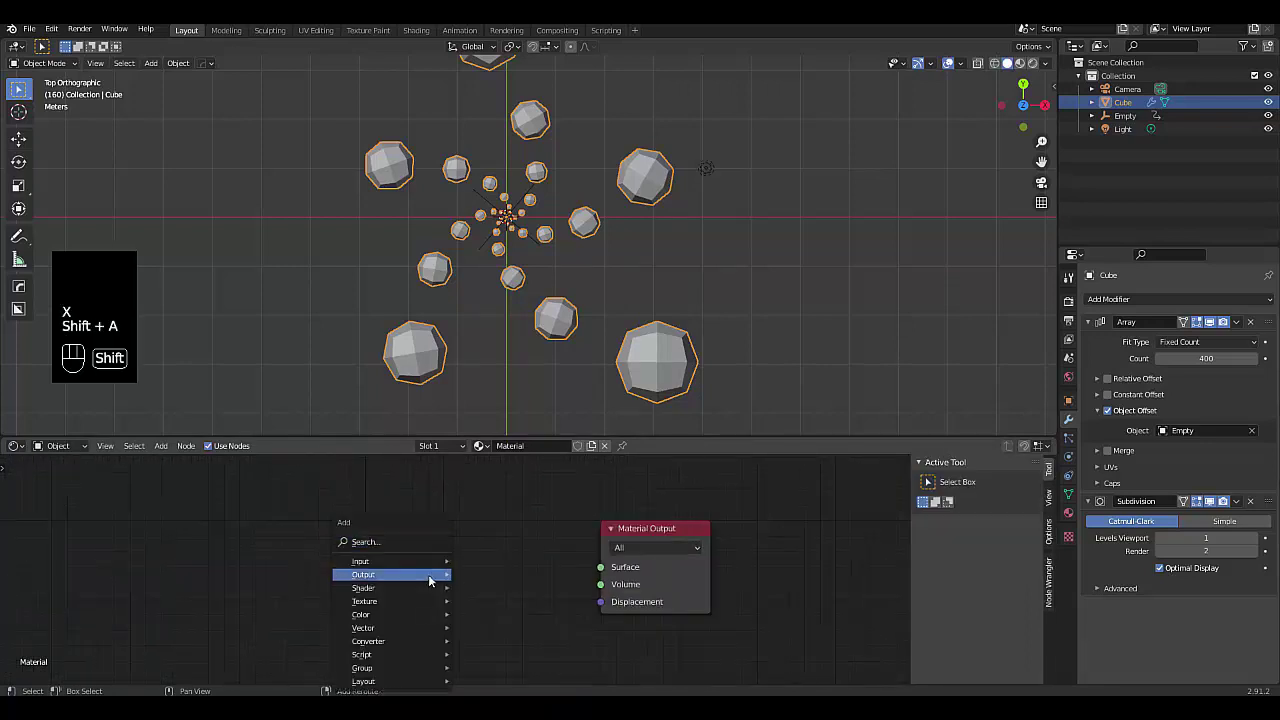
mouse_move(425, 600)
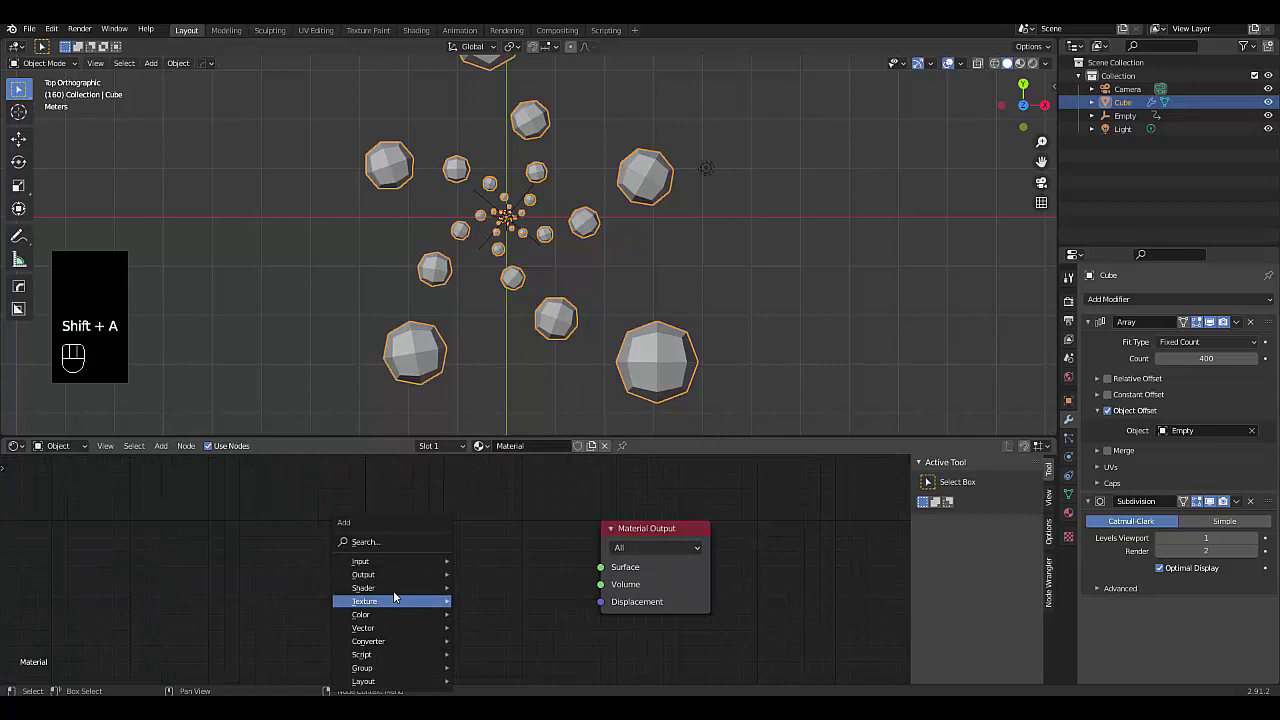
click(500, 455)
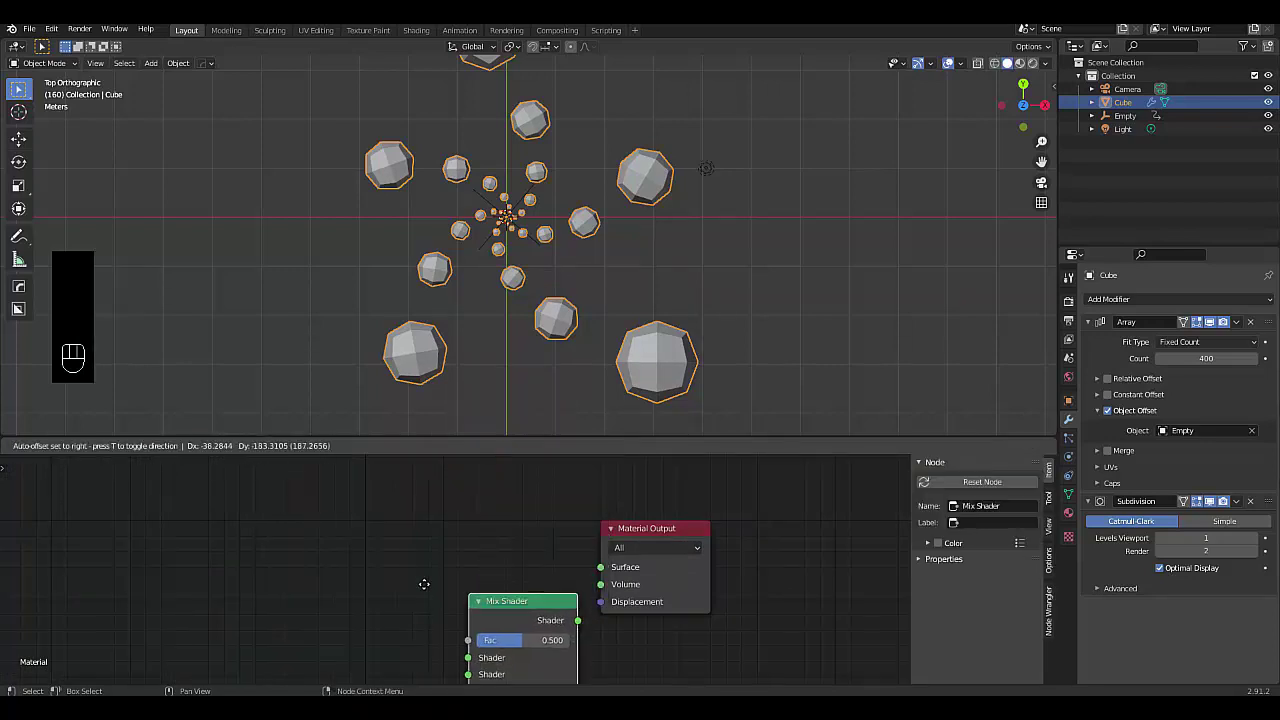
click(397, 550)
drag(498, 575, 600, 567)
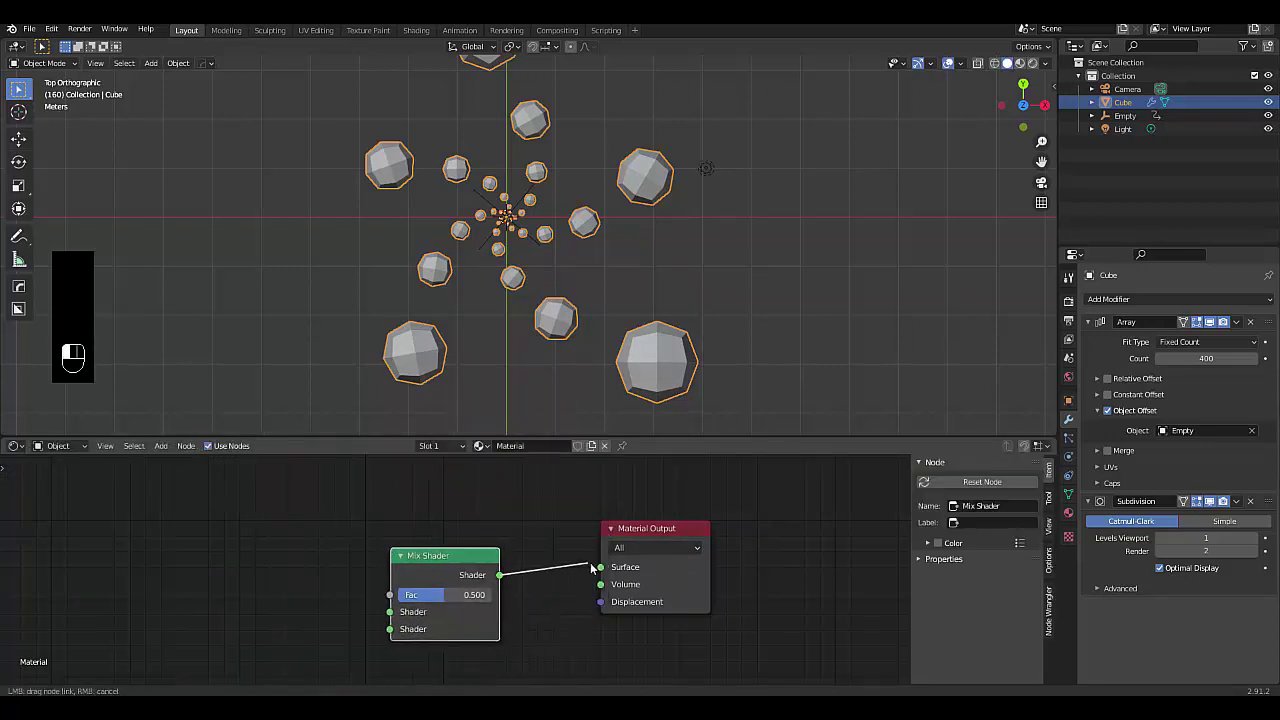
- Add a Transparent BSDF node and connect it to the Mix Shader's second Shader input
key(shift+a)
mouse_move(268, 584)
click(338, 549)
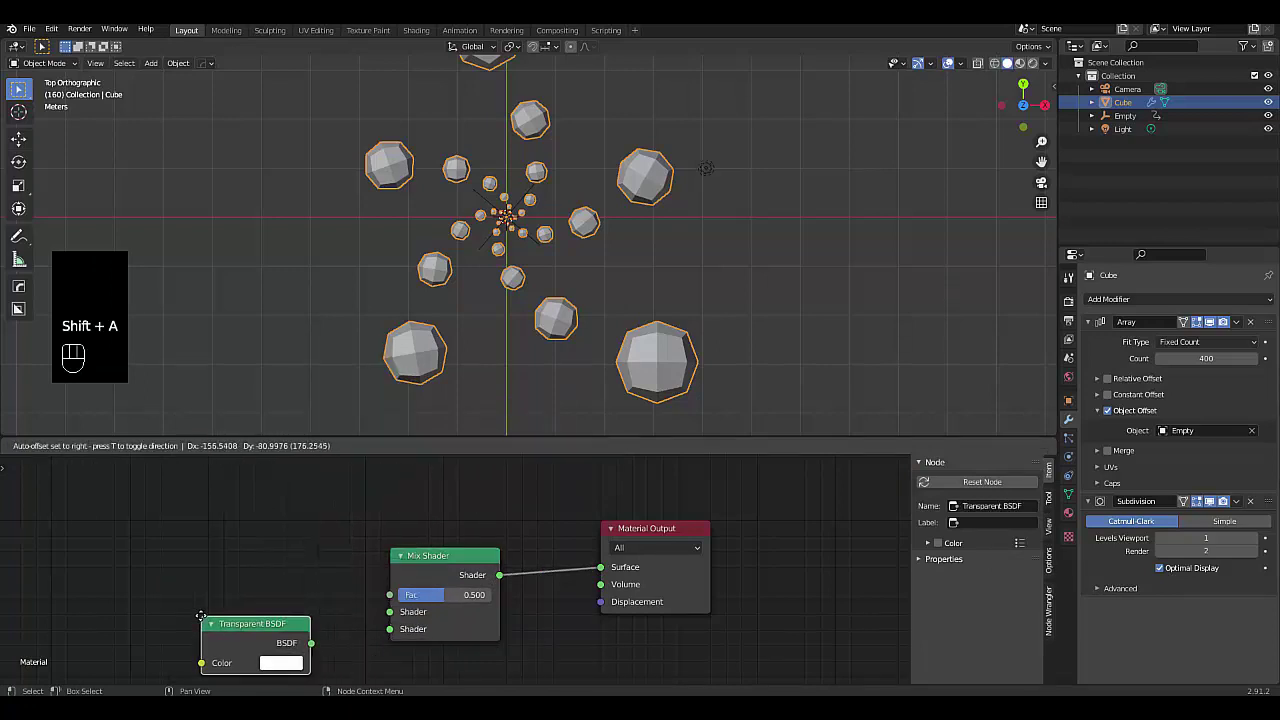
click(264, 650)
drag(312, 643, 389, 628)
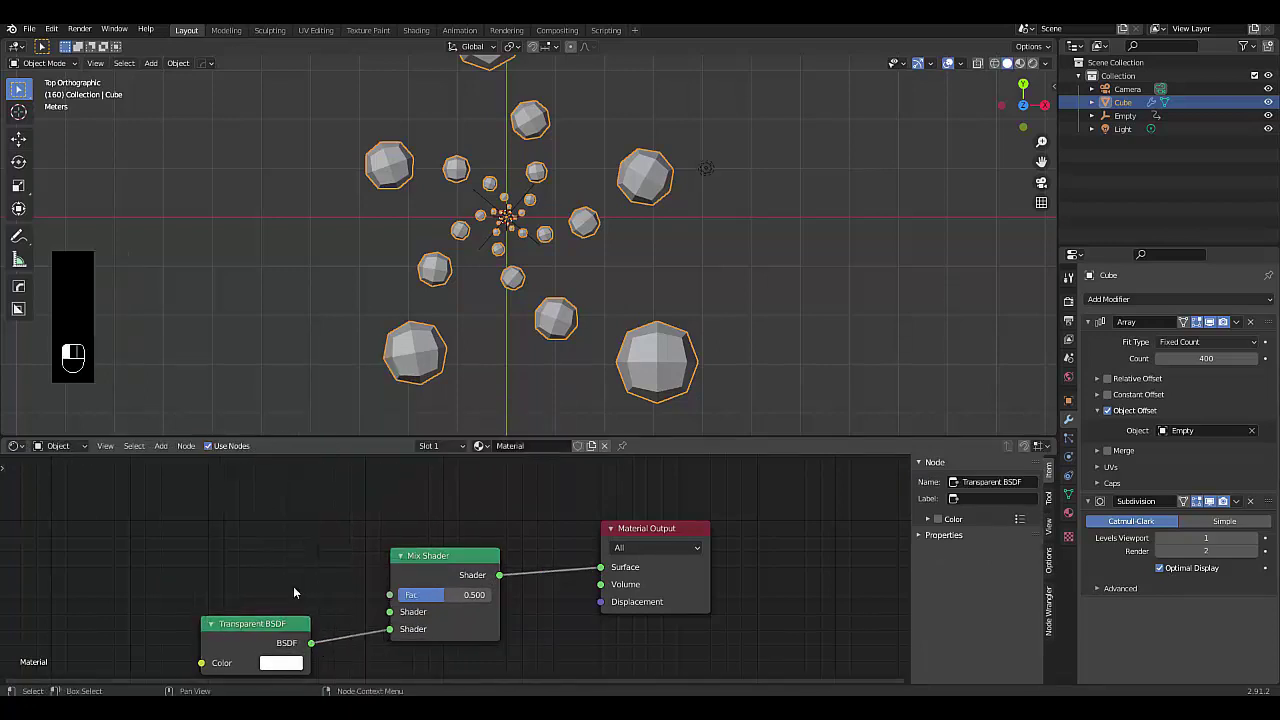
- Add an Emission node above the Transparent BSDF and connect it to the Mix Shader's first Shader input
key(shift+a)
mouse_move(254, 548)
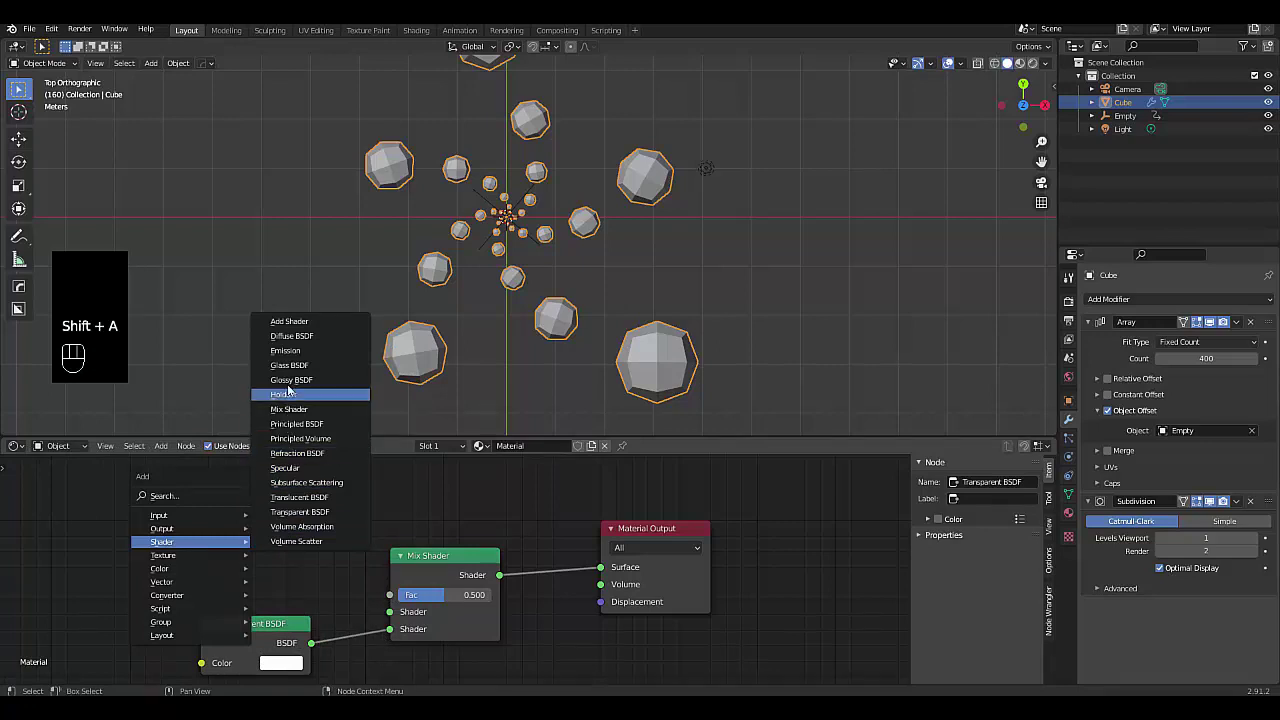
click(285, 350)
click(261, 556)
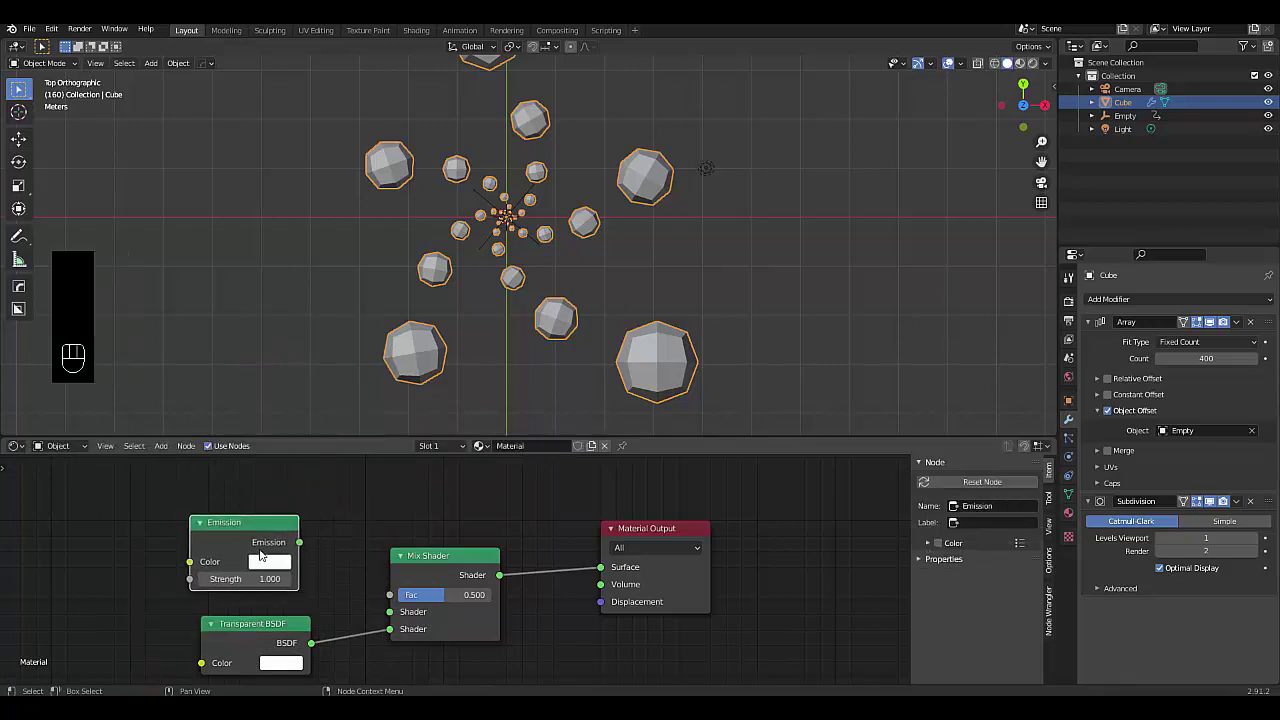
drag(299, 542, 389, 611)
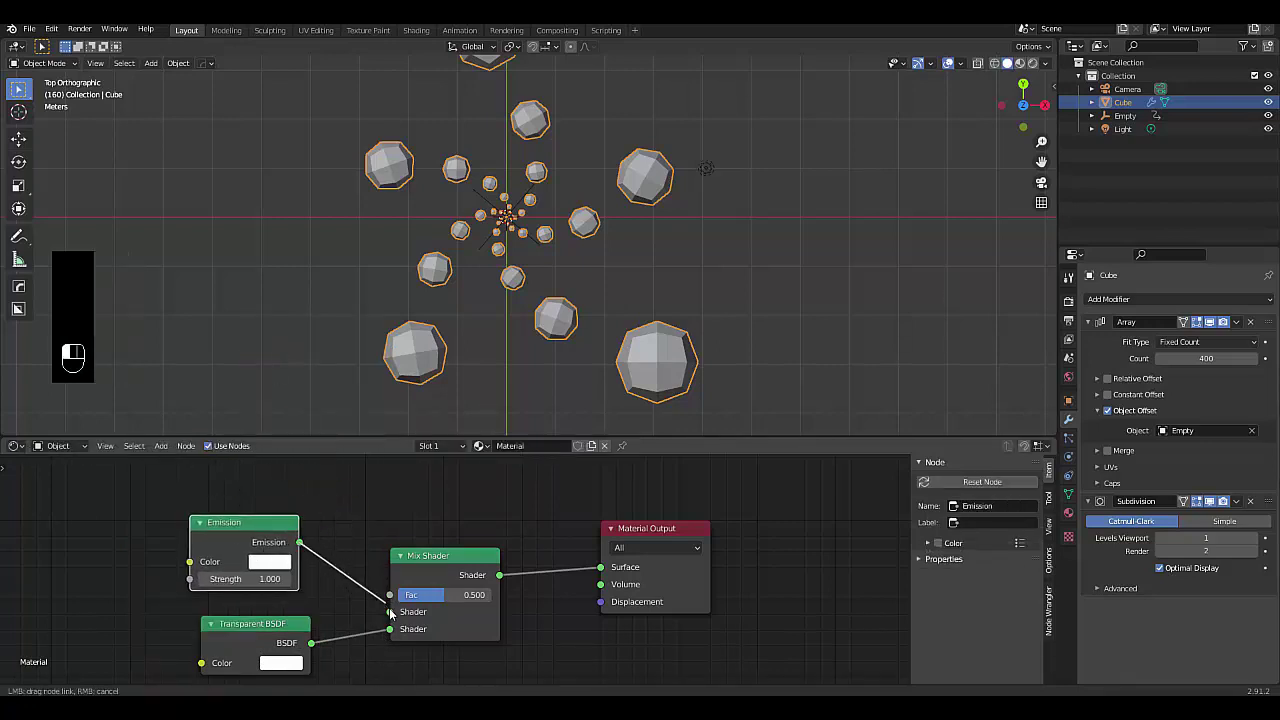
key(shift+a)
click(291, 448)
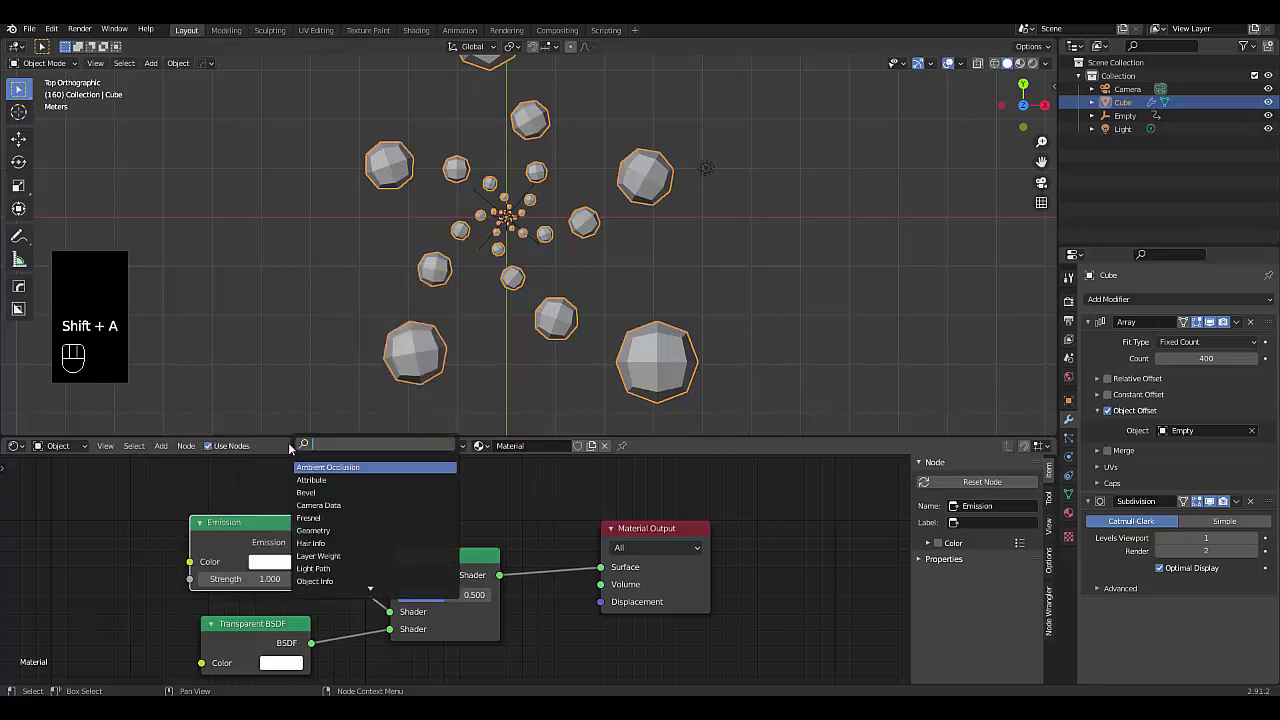
text(lay)
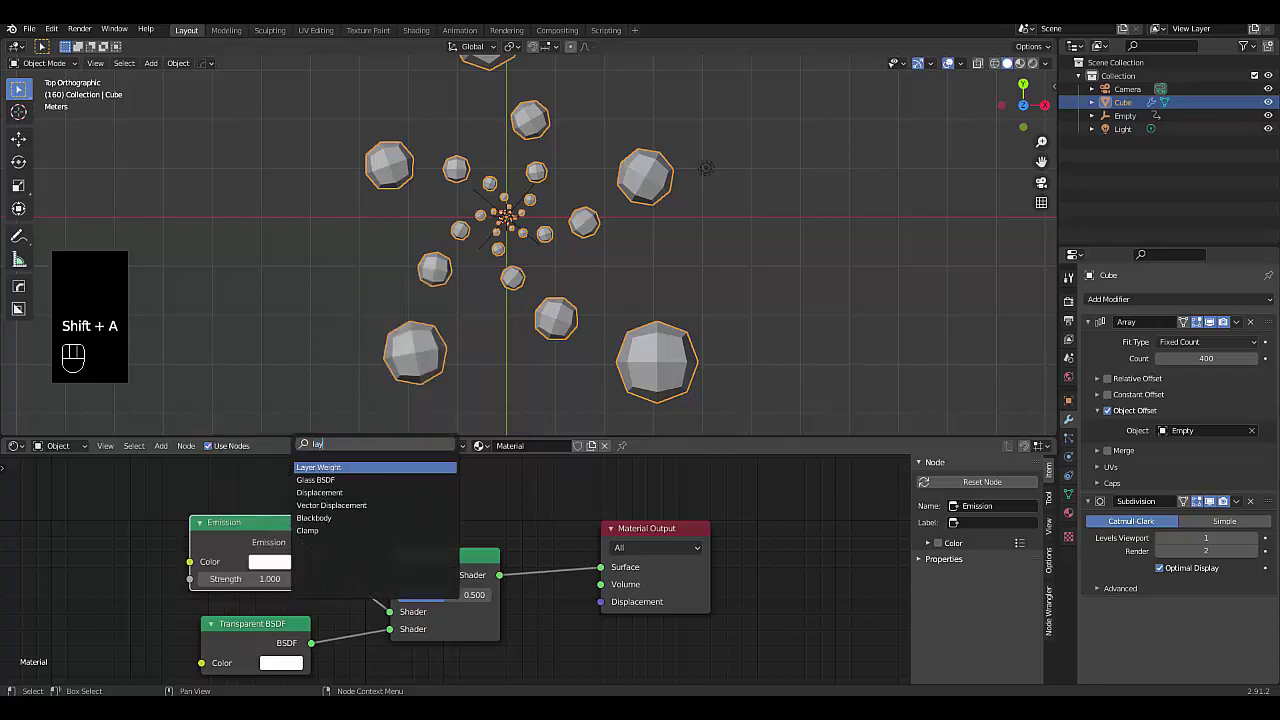
key(Return)
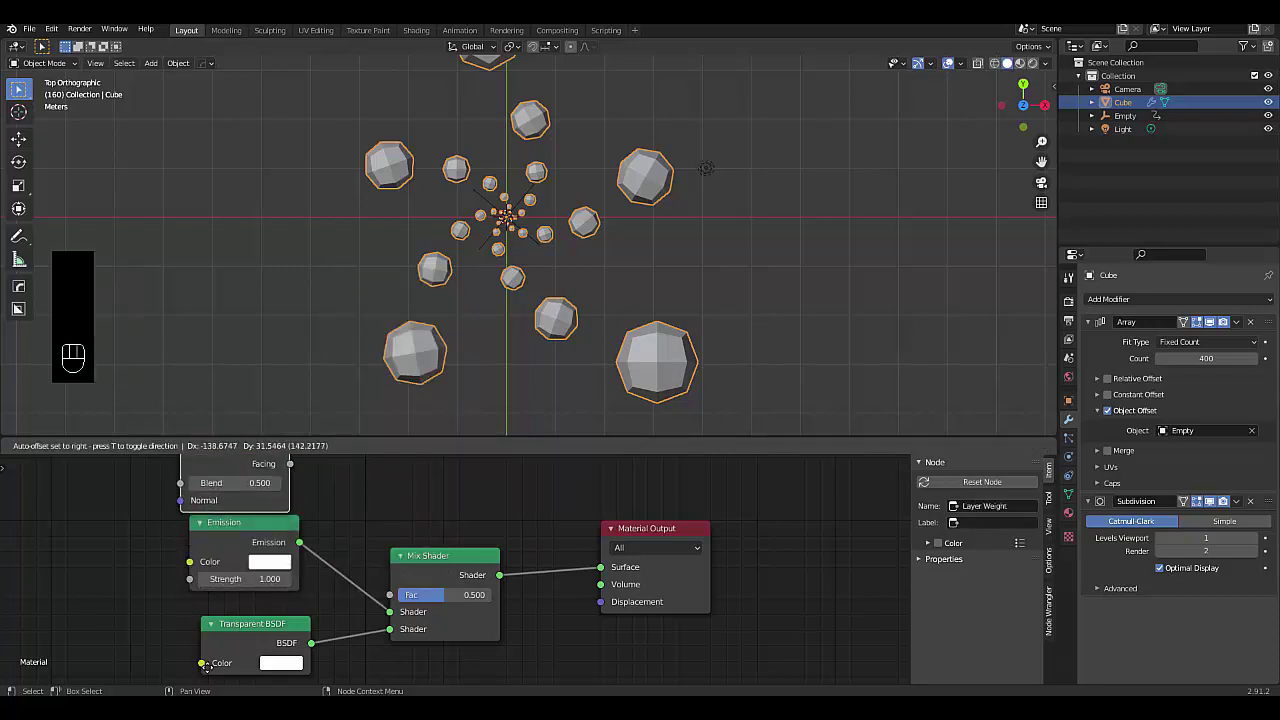
click(414, 556)
- Add a Layer Weight node above the Emission node and connect its Facing output to the Mix Shader's Fac input
scroll(414, 560, down, 4)
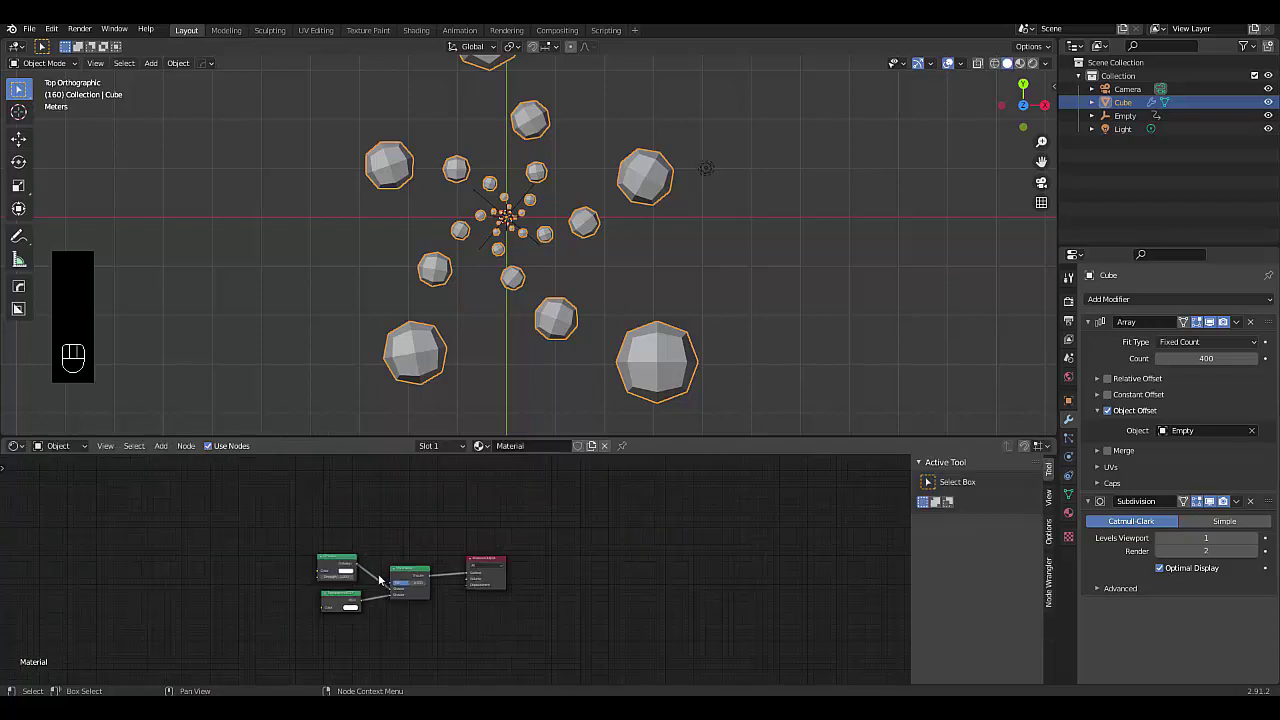
key(shift+a)
click(300, 504)
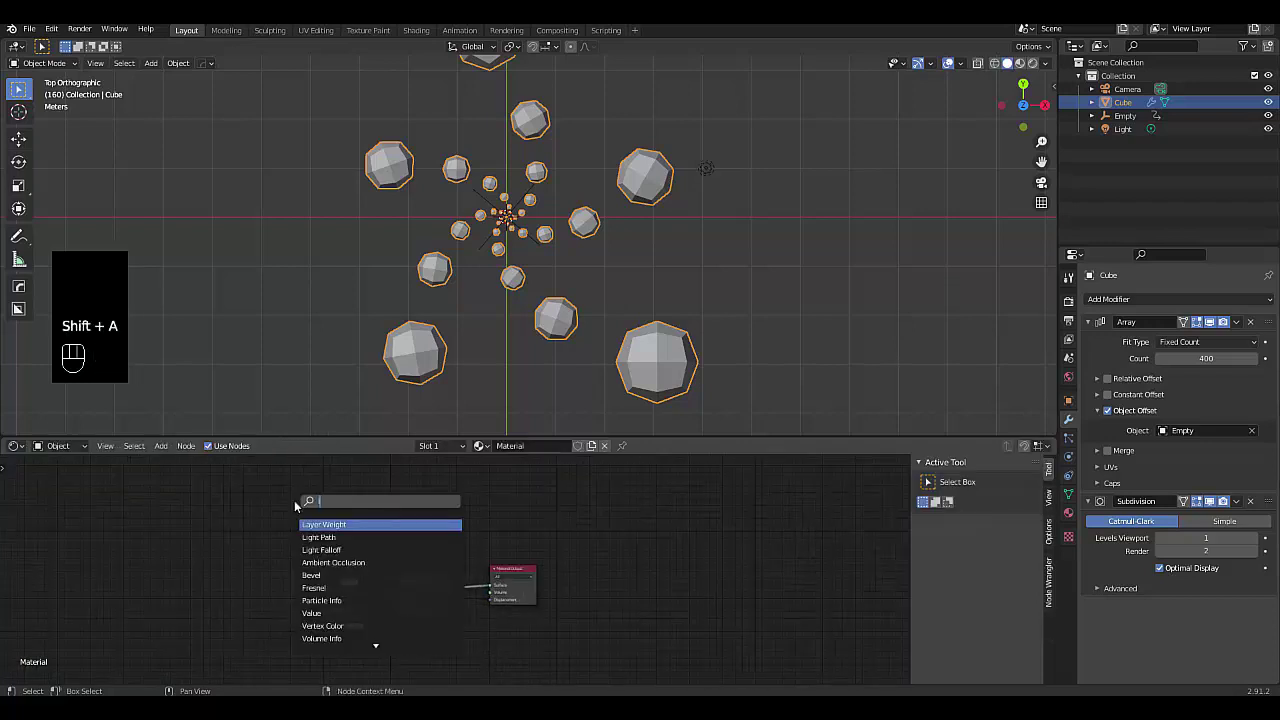
key(Return)
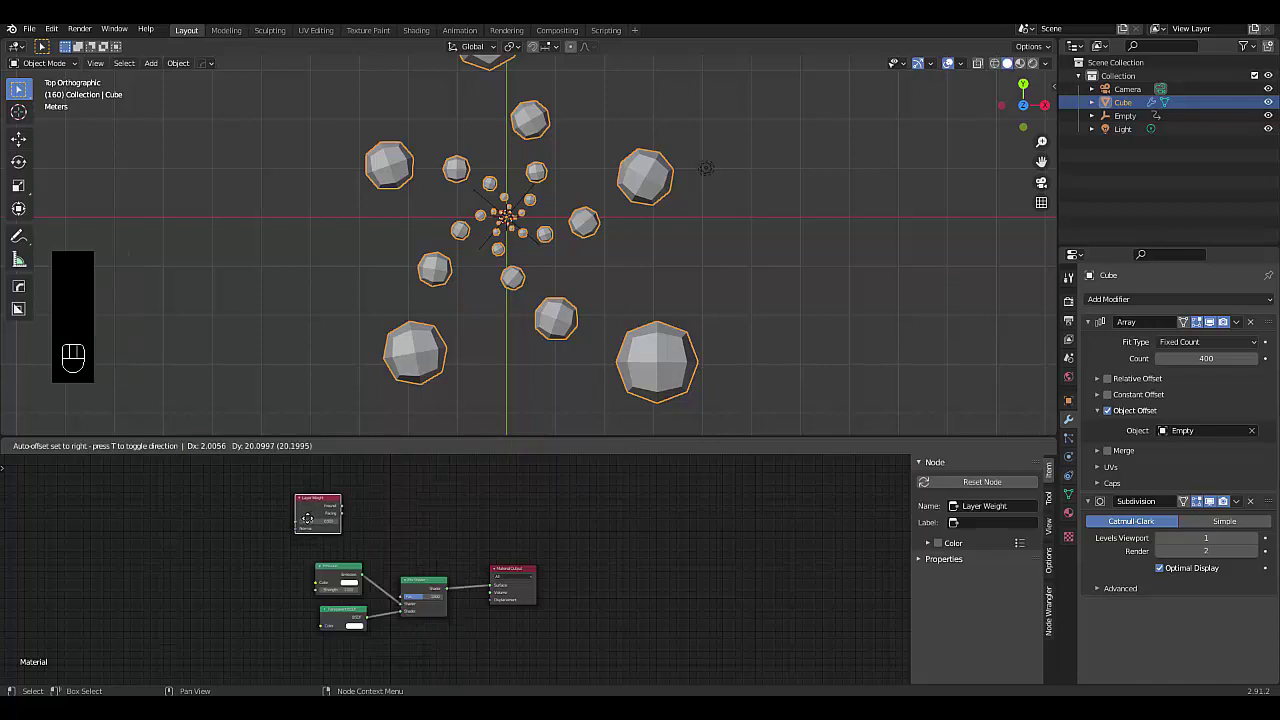
click(370, 565)
scroll(380, 560, up, 3)
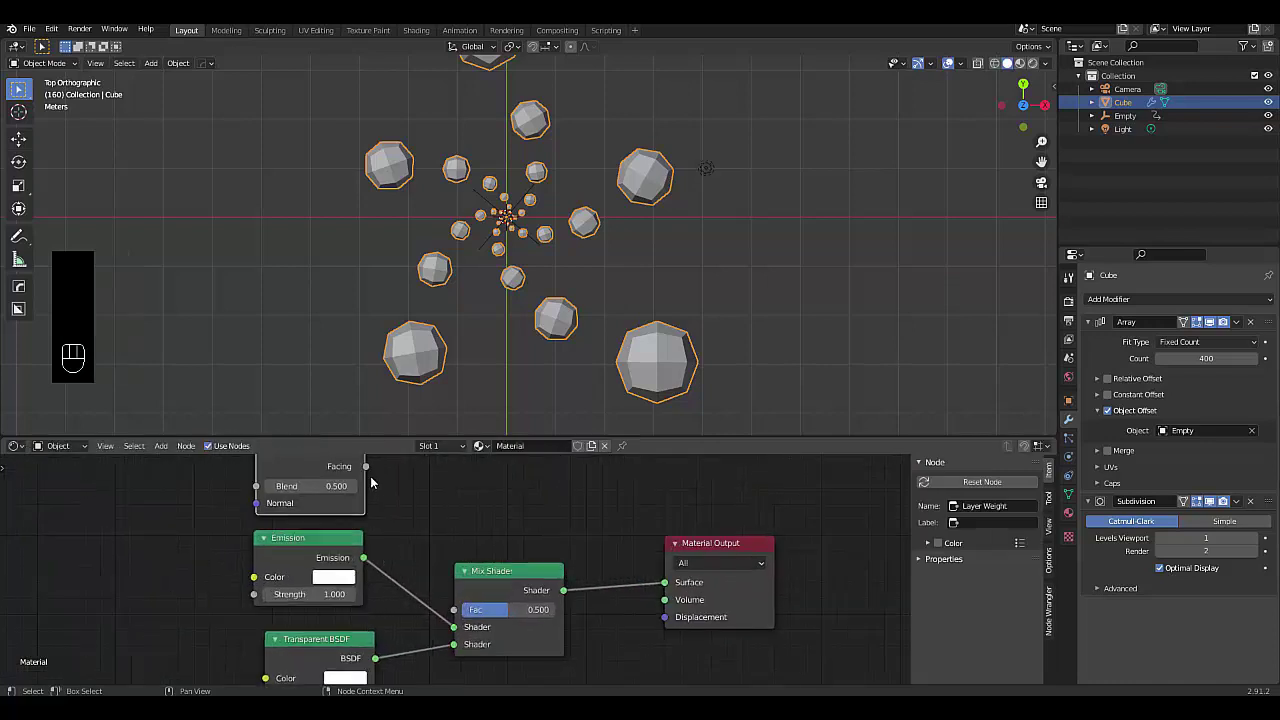
drag(366, 466, 455, 610)
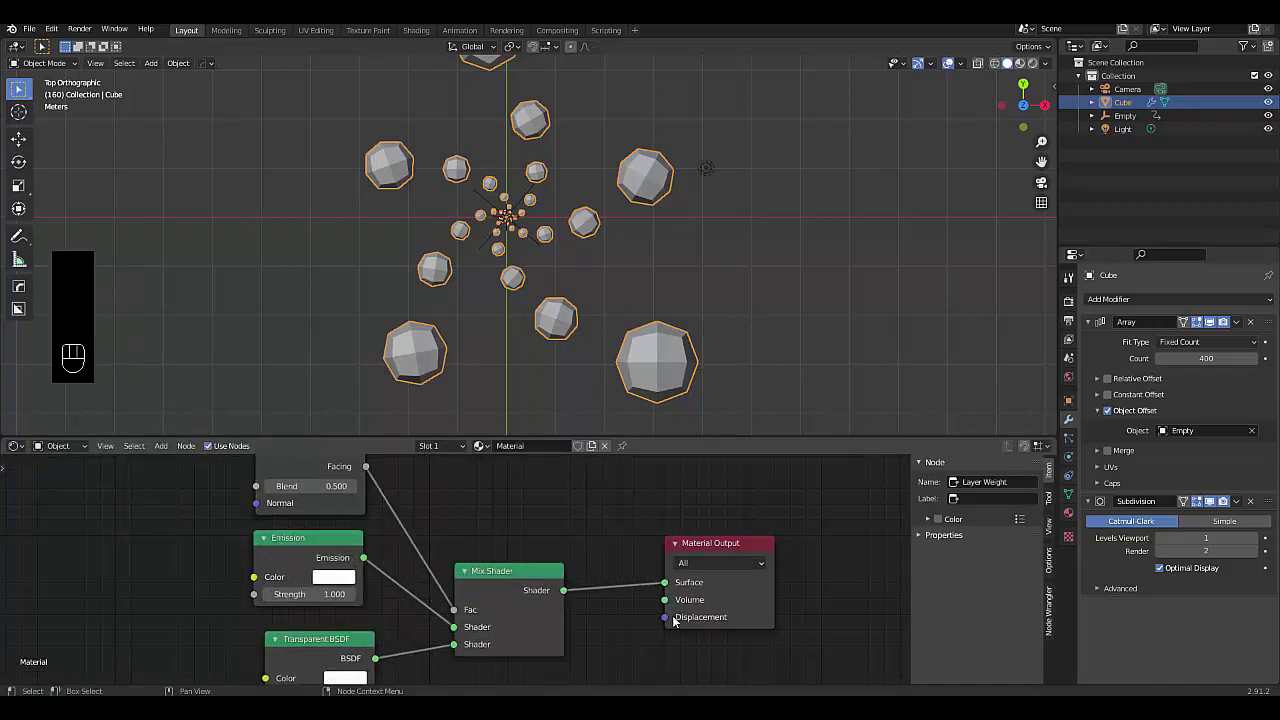
- Set the material's blend mode to Alpha Clip and switch the viewport to rendered shading
click(1069, 515)
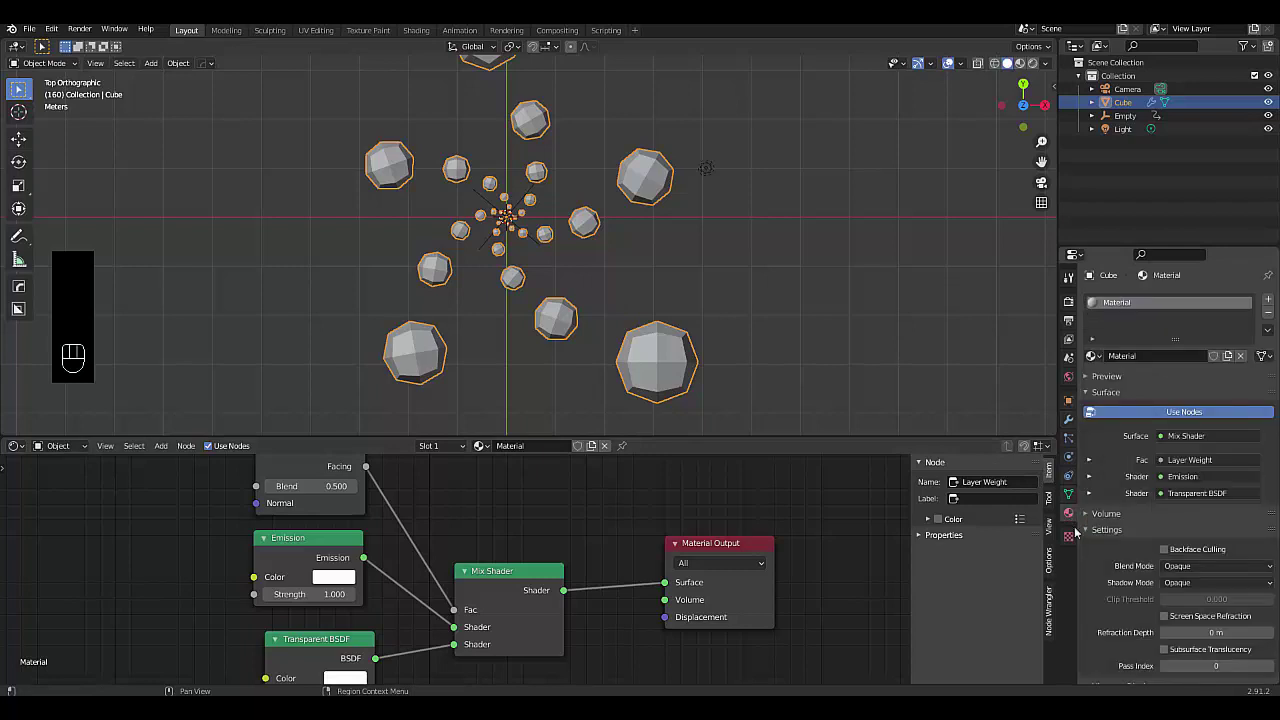
click(1212, 566)
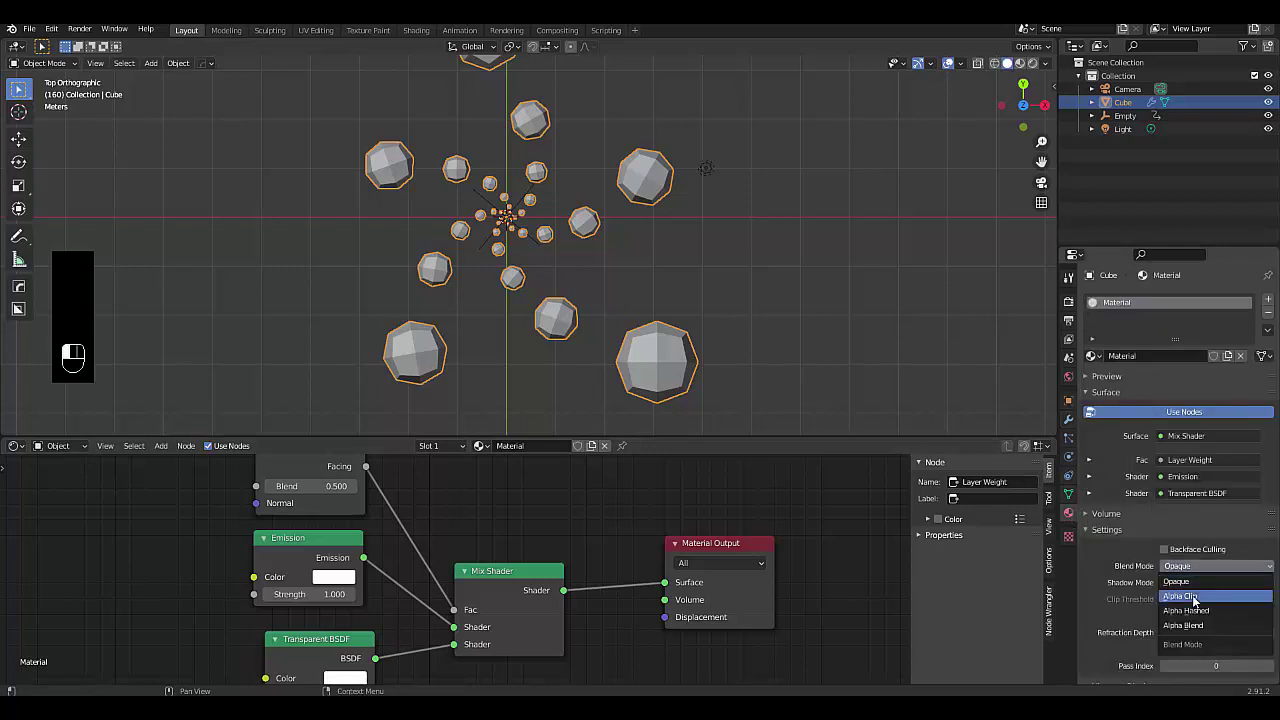
click(1193, 597)
click(1036, 64)
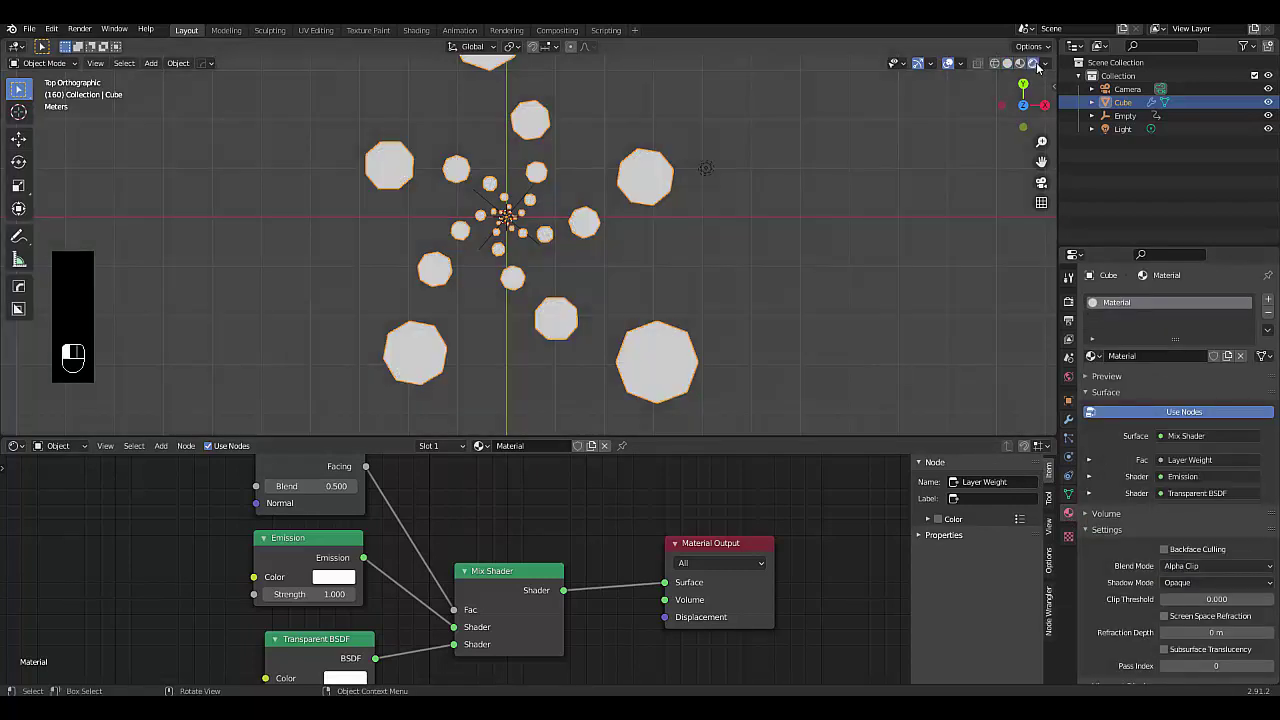
- Try Alpha Blend as the material's blend mode, check the spheres from an angled view, and return to Alpha Clip
click(1213, 566)
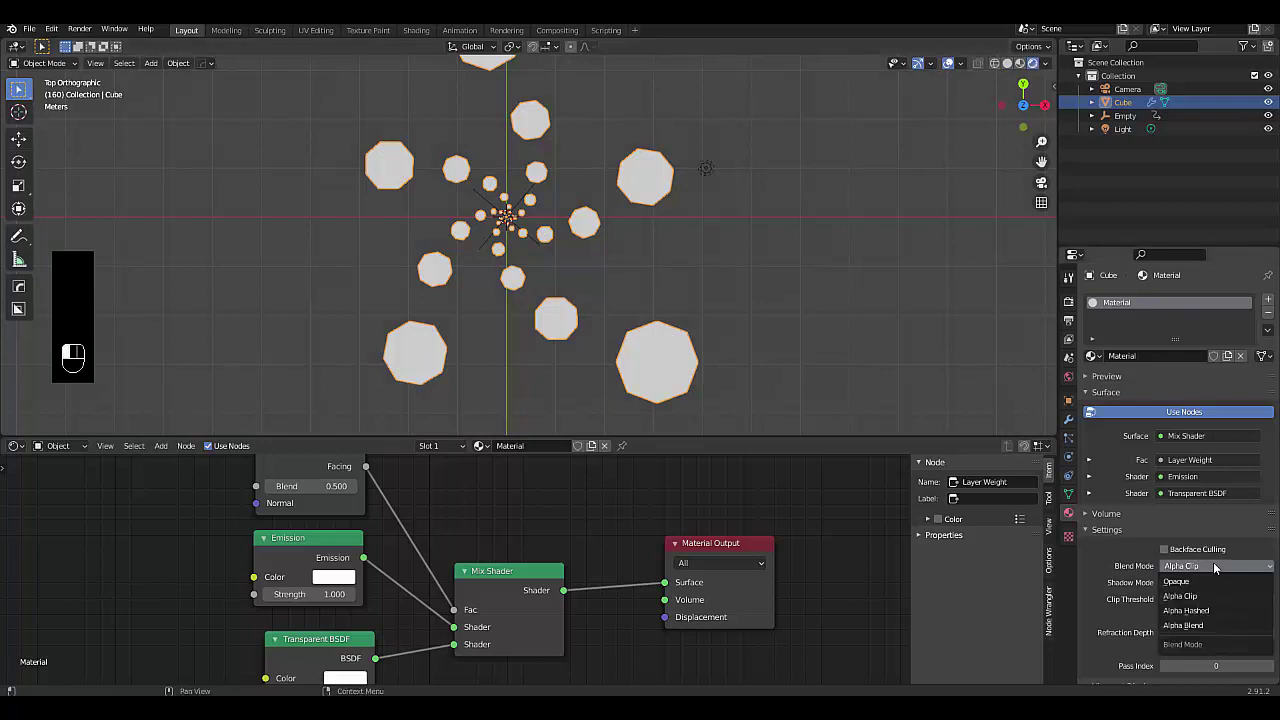
click(1212, 625)
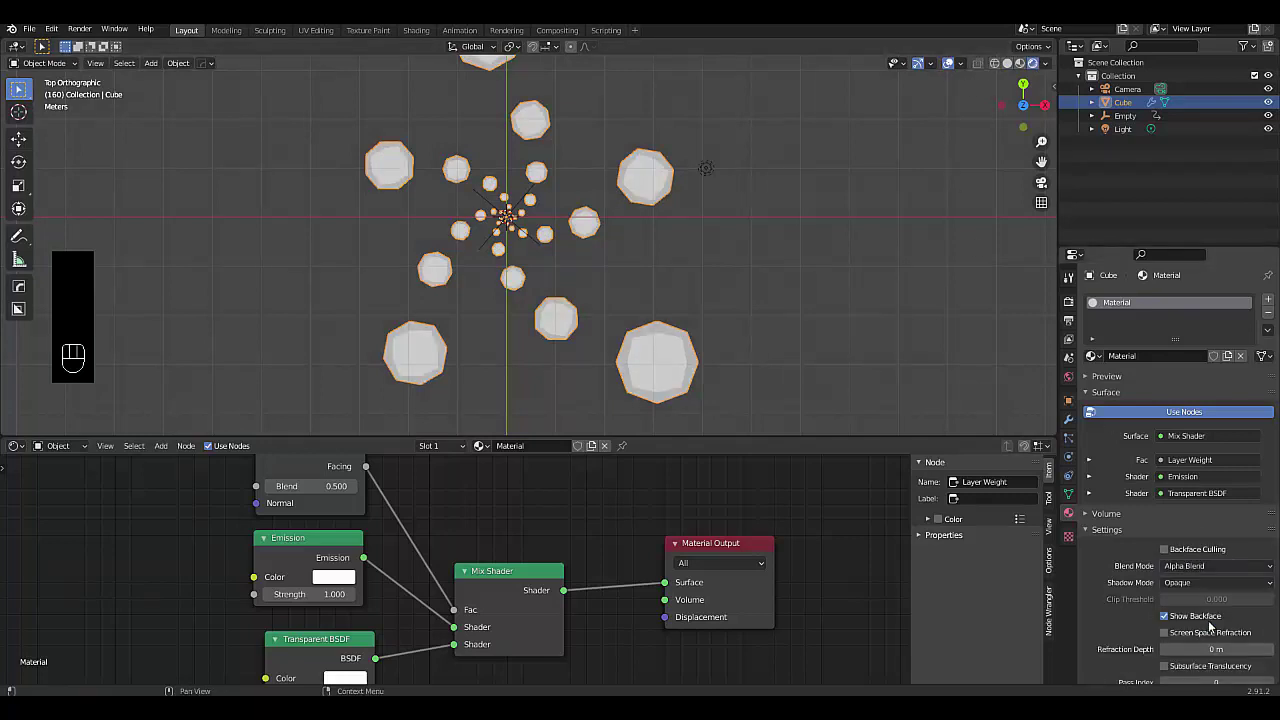
middle_drag(527, 341, 555, 212)
click(1200, 566)
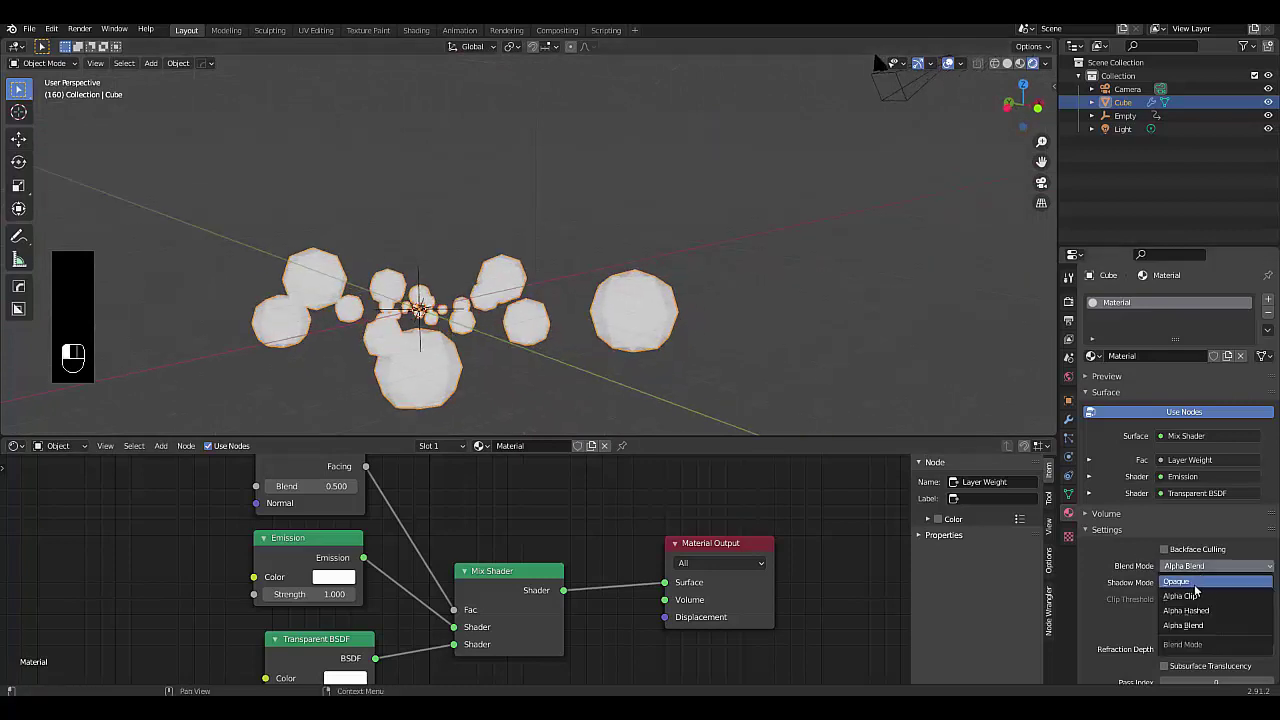
click(1190, 596)
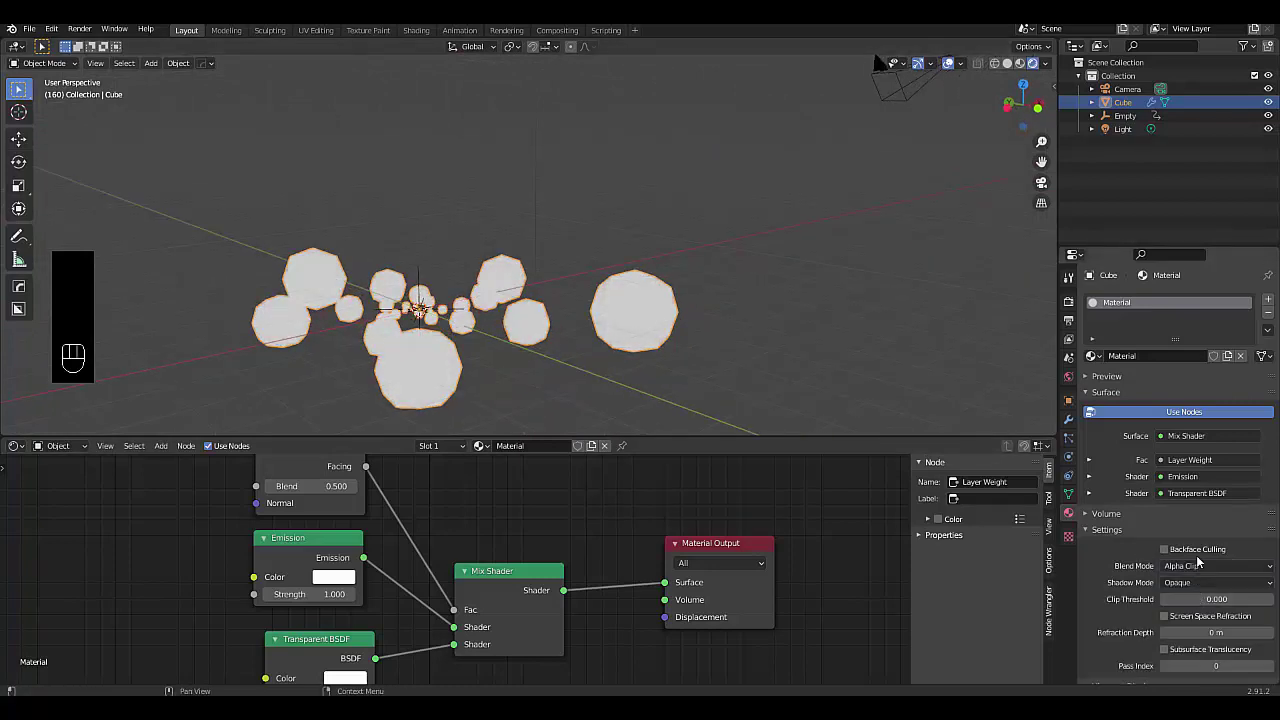
- Try Alpha Hashed as the material's blend mode and return to Alpha Clip
click(1200, 566)
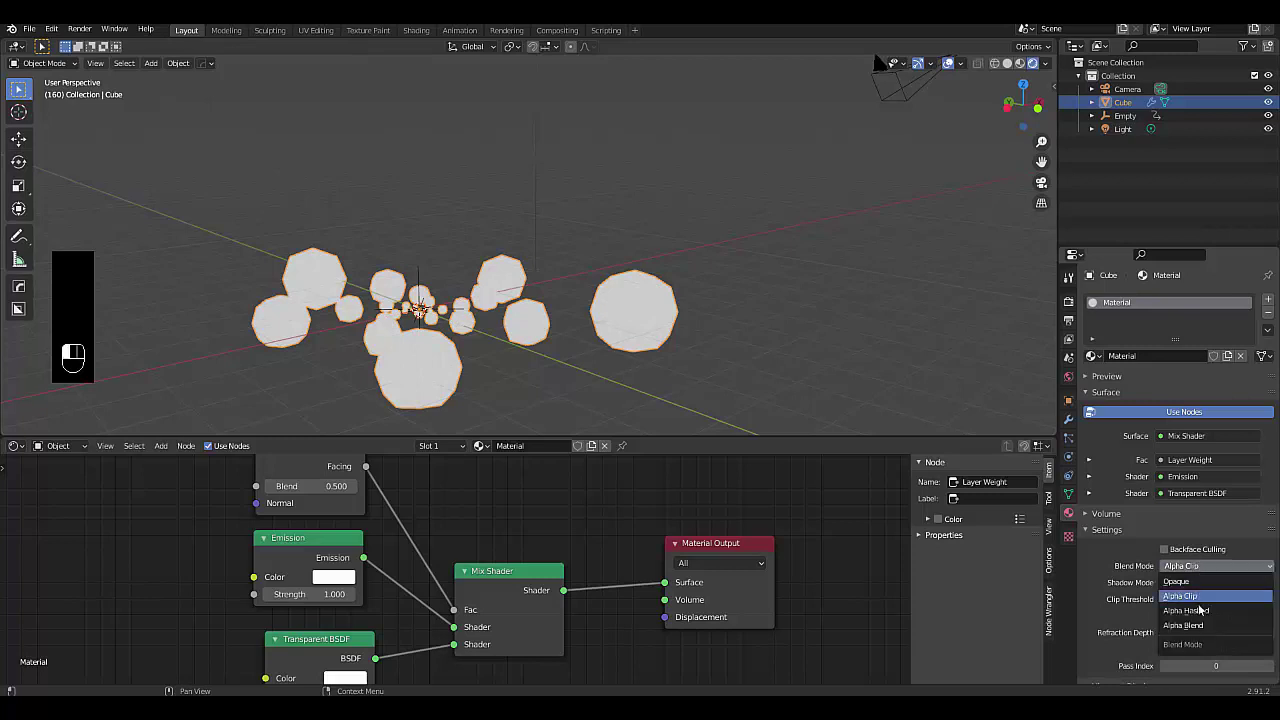
click(1202, 606)
click(1193, 567)
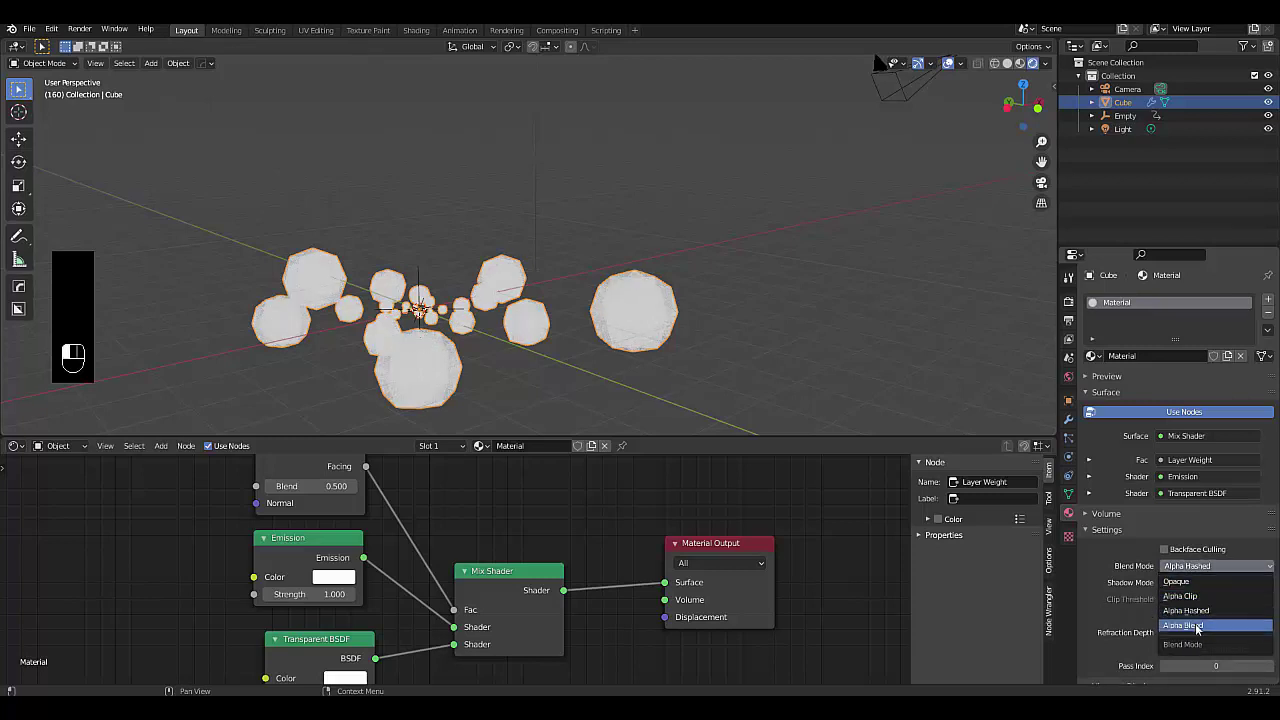
click(1195, 598)
- Give the Emission node a cyan color (H 0.497, S 1.000) with strength 5, and set the Layer Weight's Blend to 0.900
middle_drag(600, 300, 509, 392)
click(334, 577)
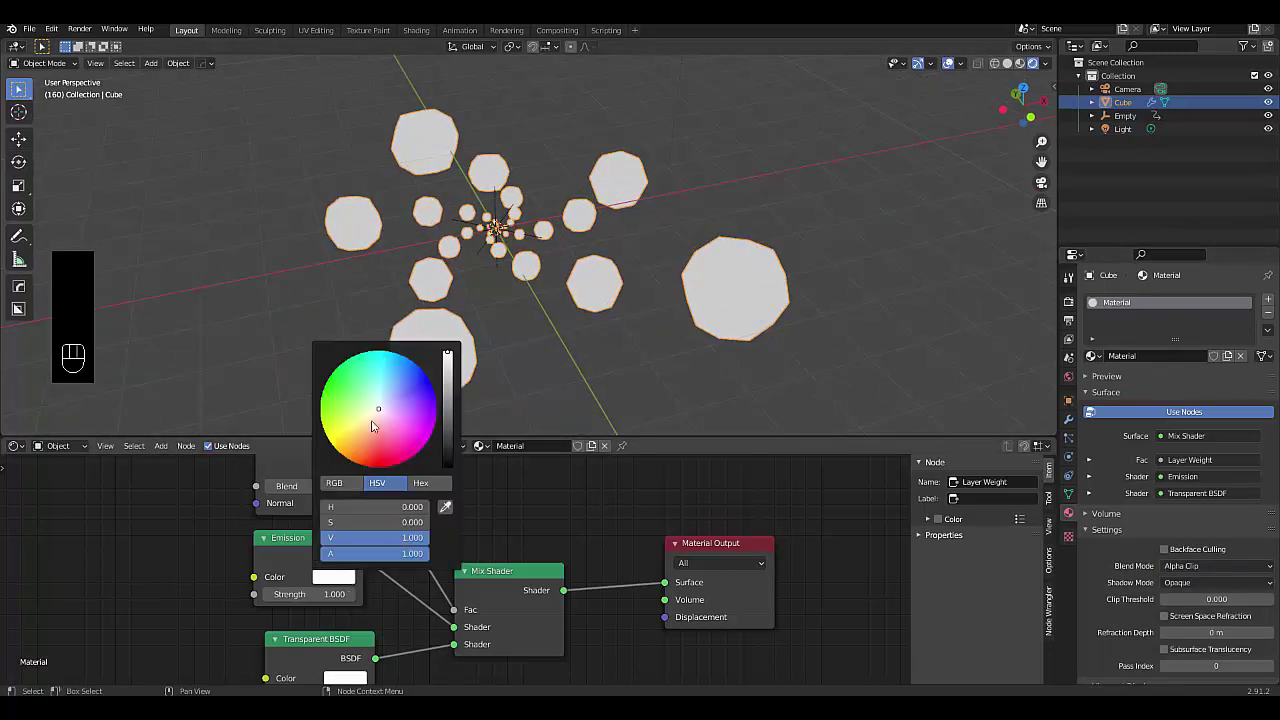
drag(360, 381, 377, 351)
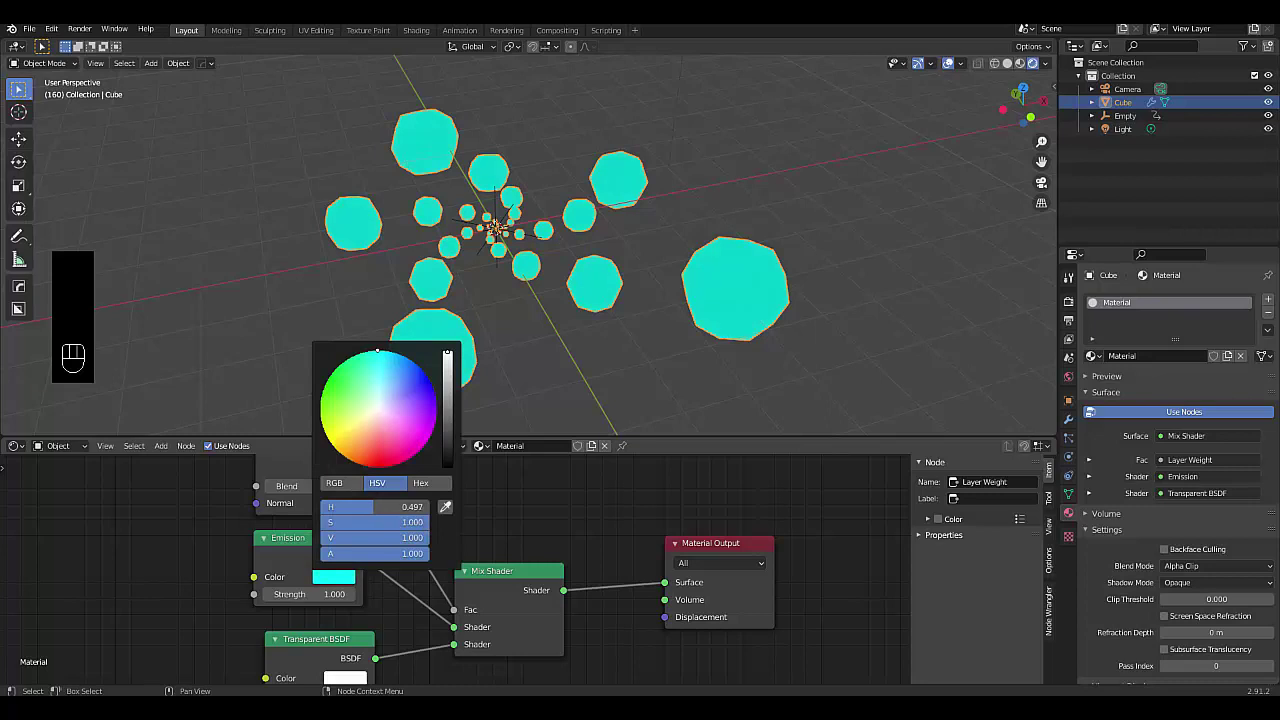
mouse_move(316, 594)
mouse_down()
mouse_move(298, 594)
mouse_move(336, 594)
mouse_up()
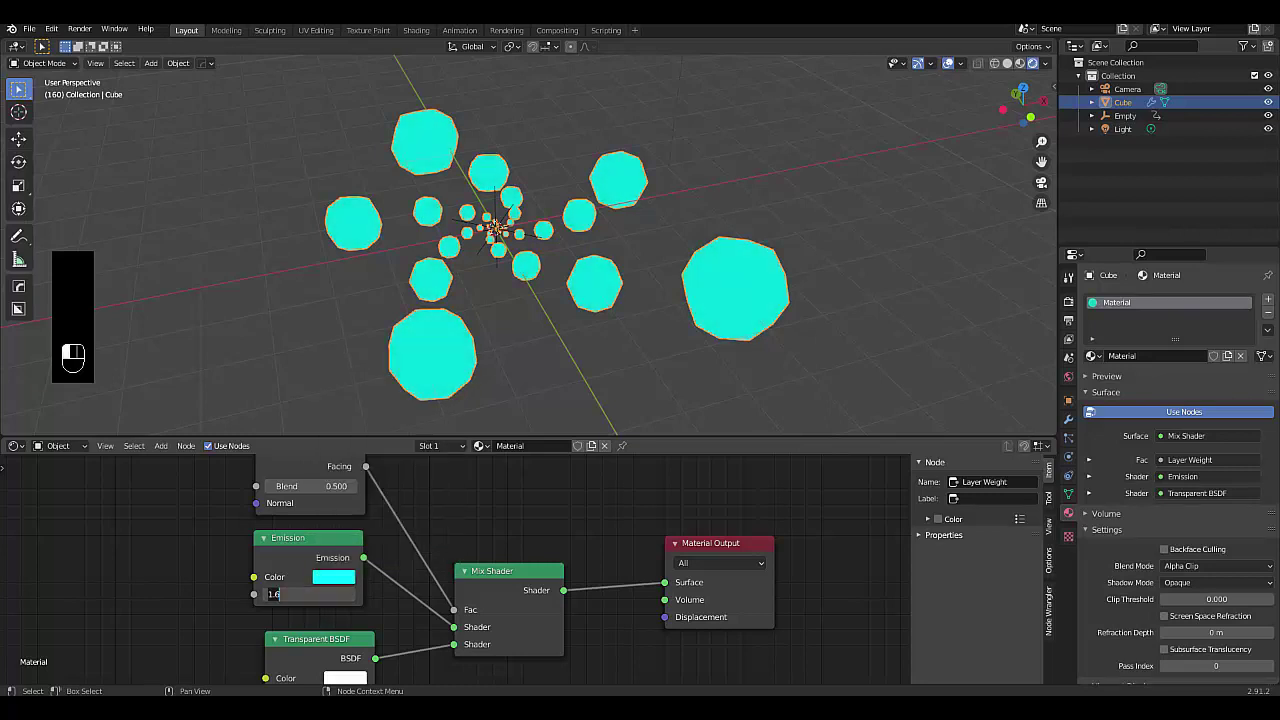
text(5)
key(Return)
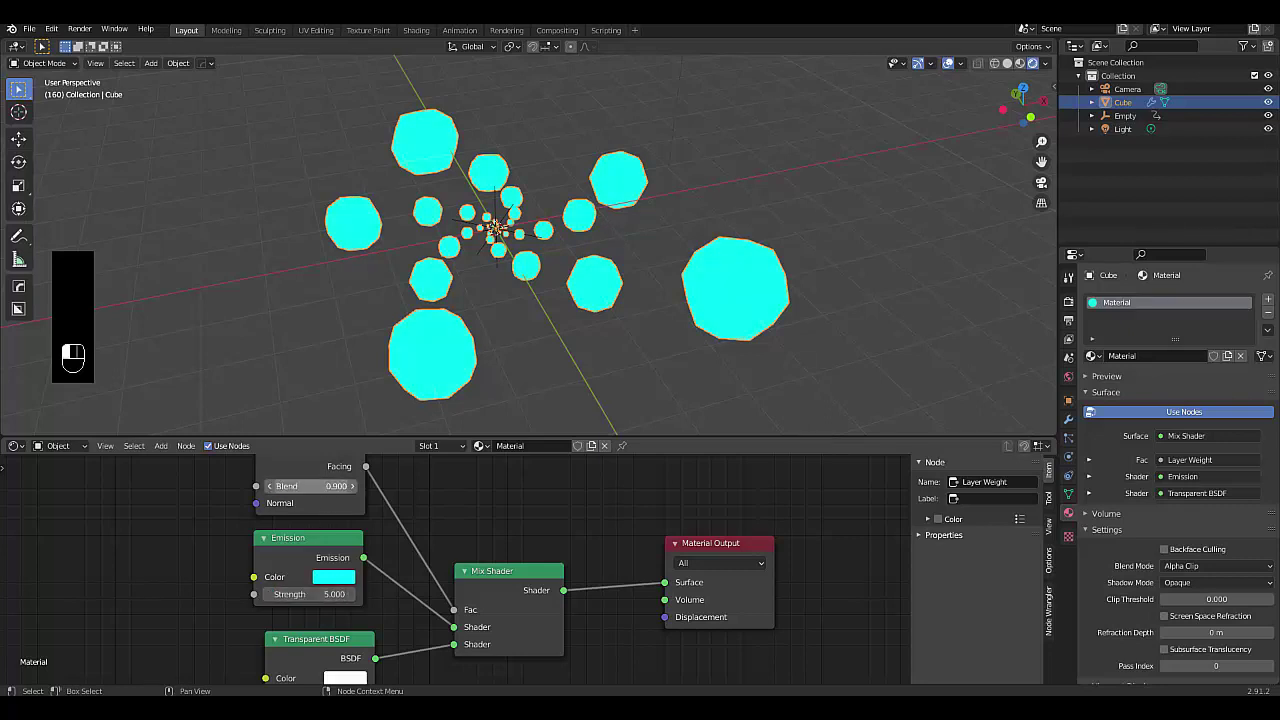
- Set the material's blend mode to Alpha Blend and apply Shade Smooth to the cube spiral
click(1208, 567)
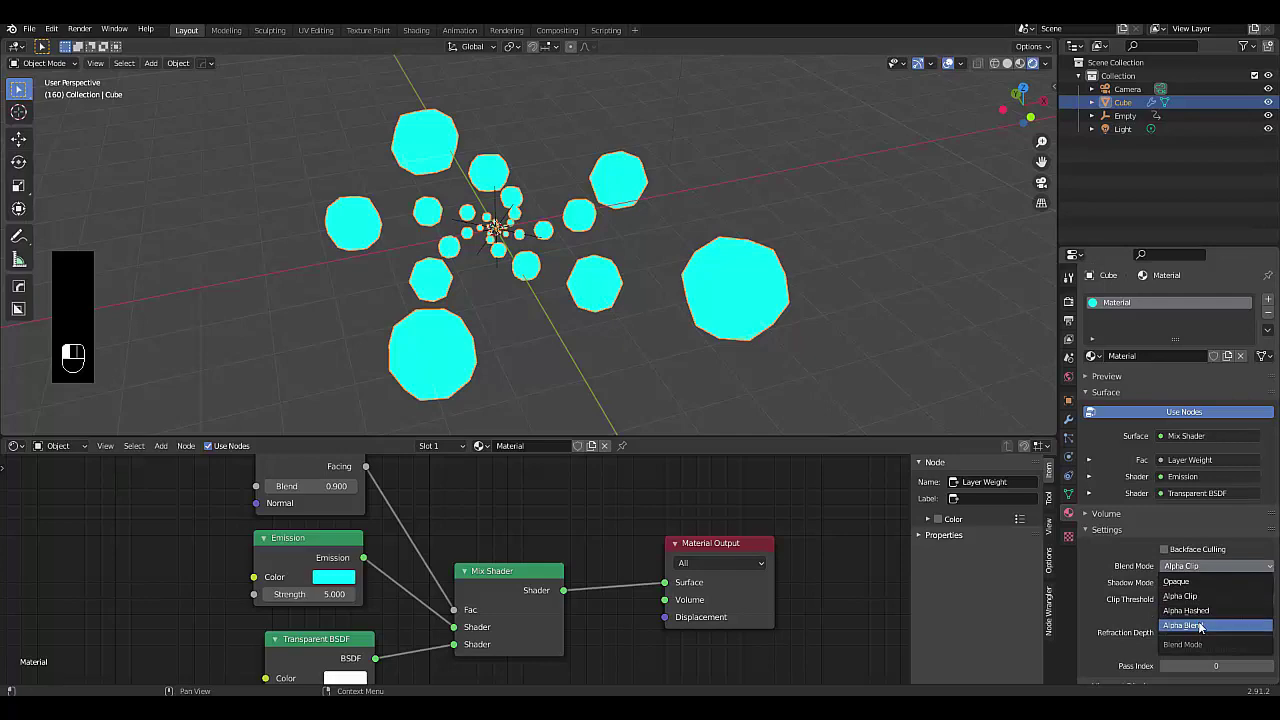
click(1190, 625)
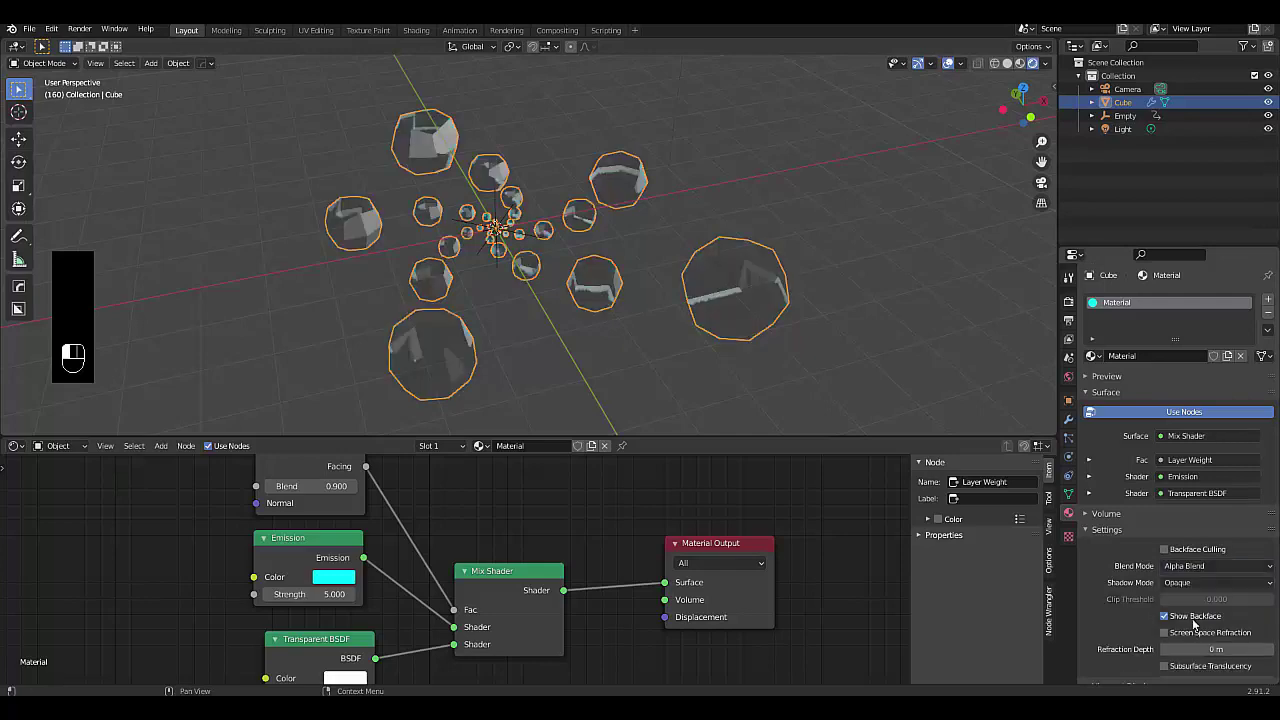
middle_drag(417, 373, 531, 265)
right_click(428, 364)
click(417, 348)
scroll(531, 265, down, 2)
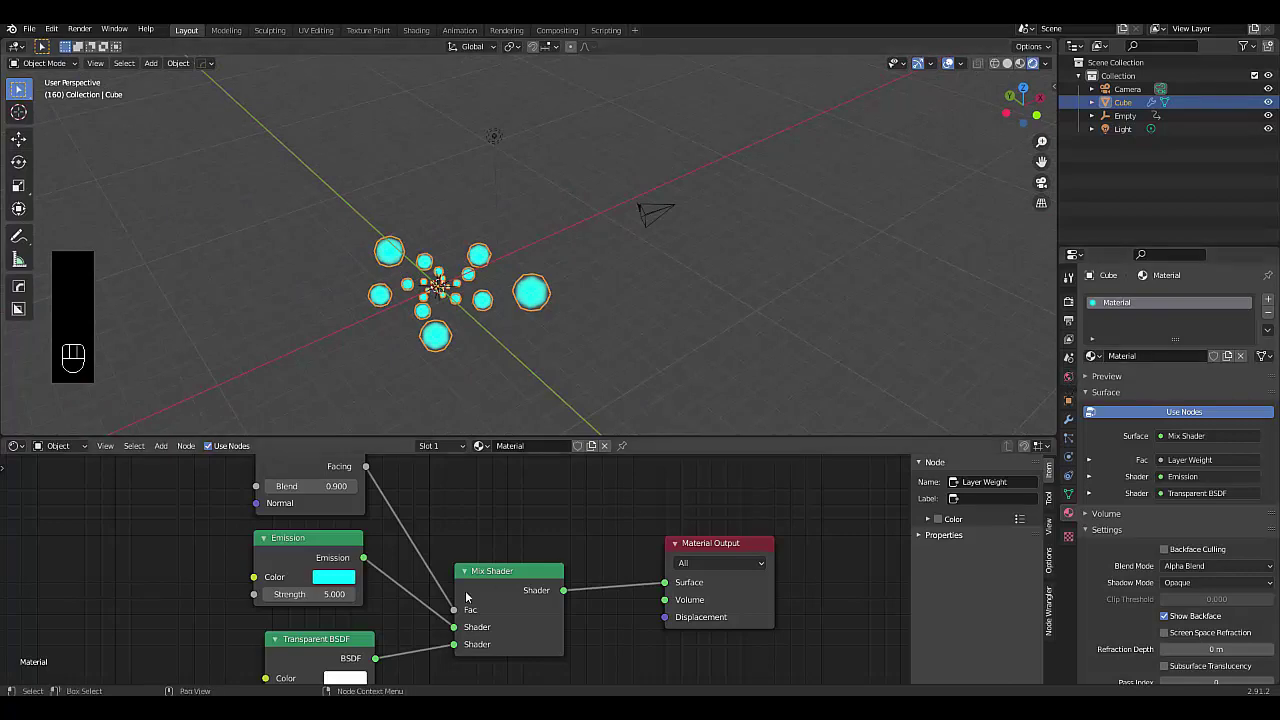
- Set the world background color to black and enable Bloom in the Eevee render settings
click(1068, 378)
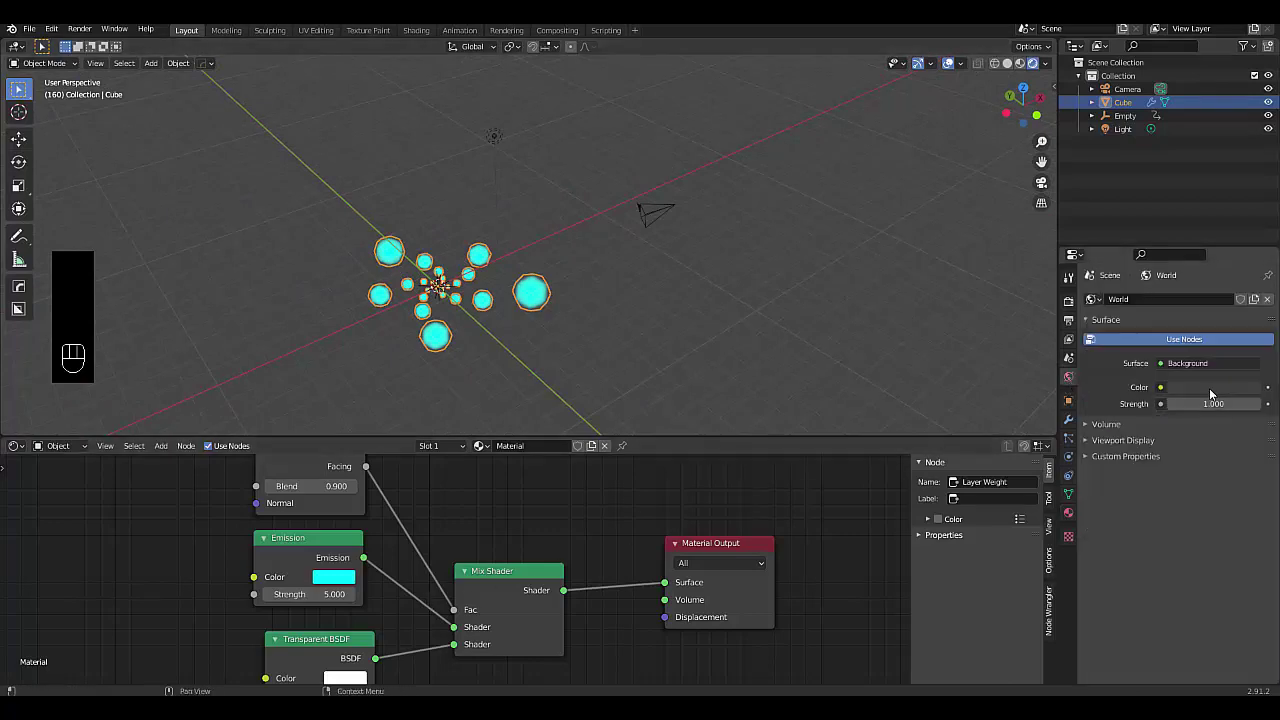
click(1215, 387)
drag(1249, 277, 1249, 296)
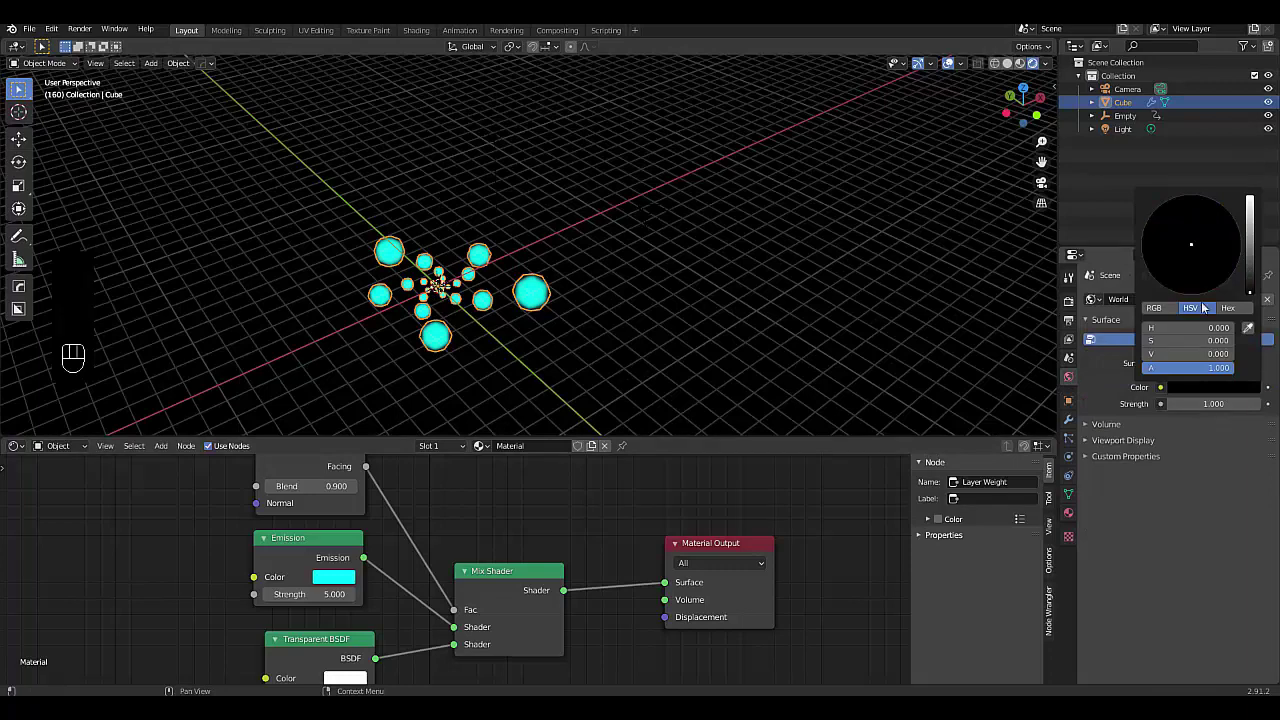
click(1068, 303)
click(1096, 405)
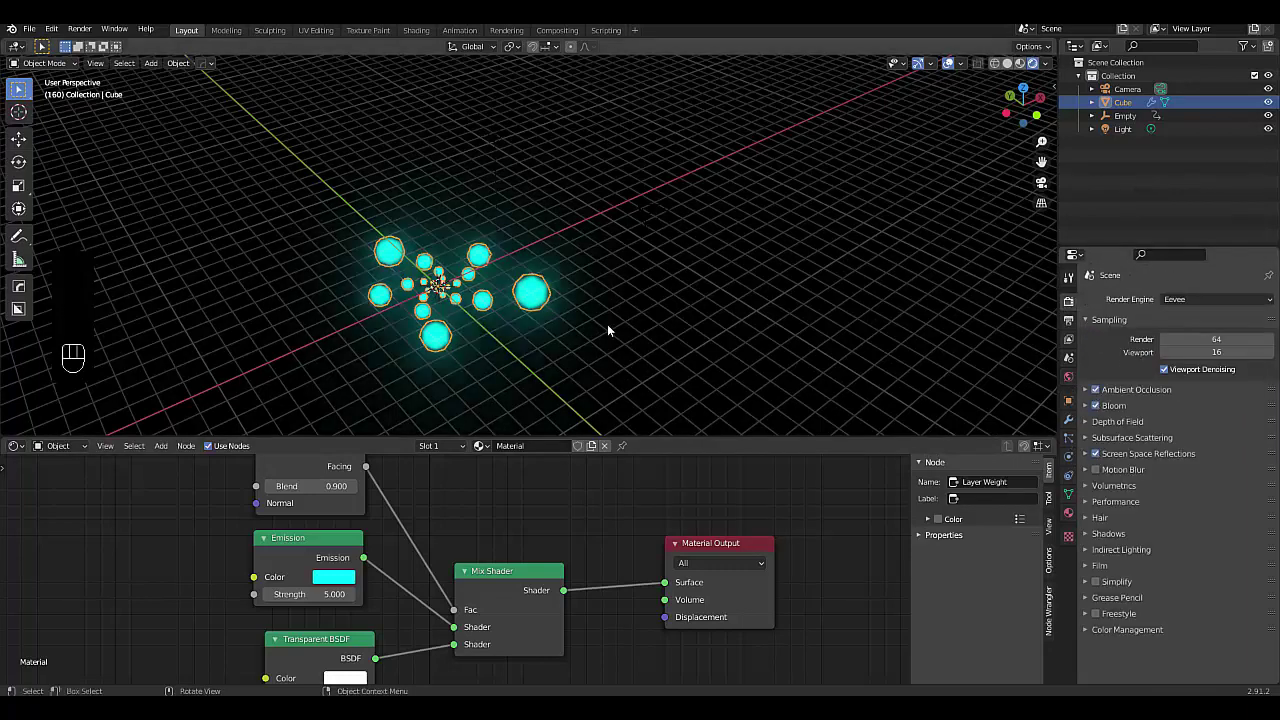
- Look at the glowing spiral from above and through the camera, and play the animation
key(KP_7)
key(KP_Decimal)
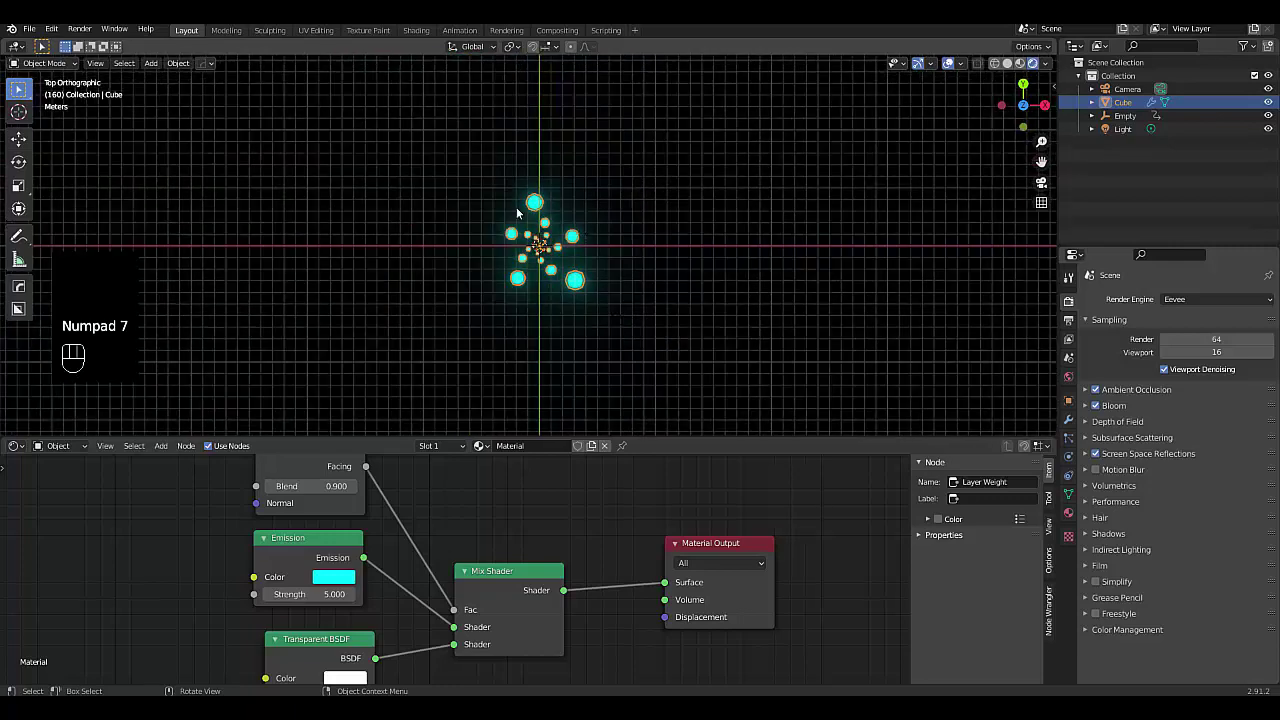
click(1041, 188)
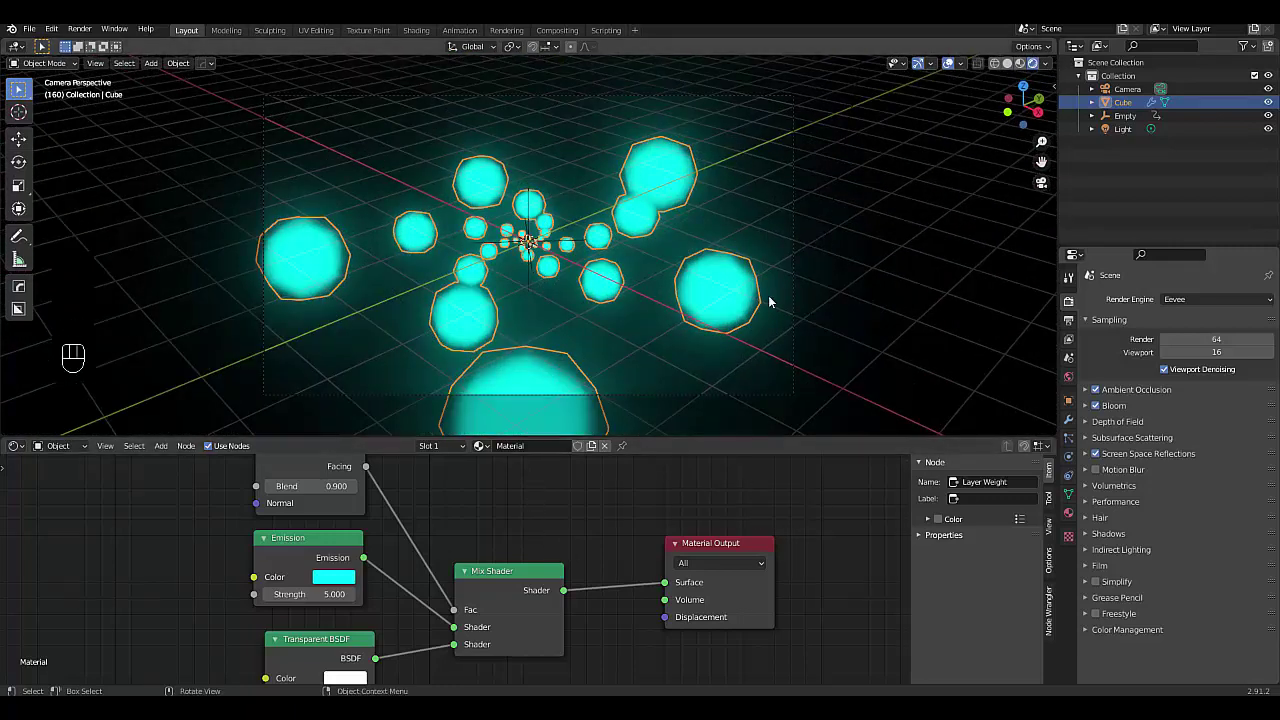
key(space)
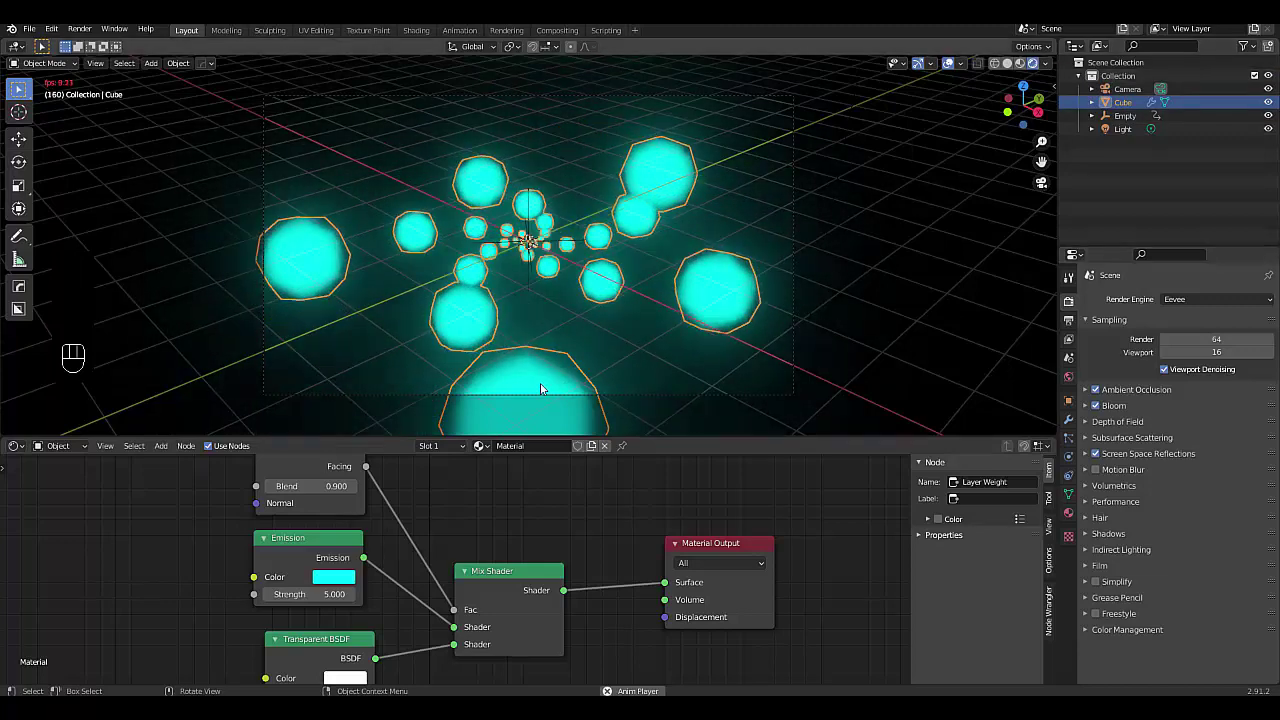
scroll(546, 321, down, 2)
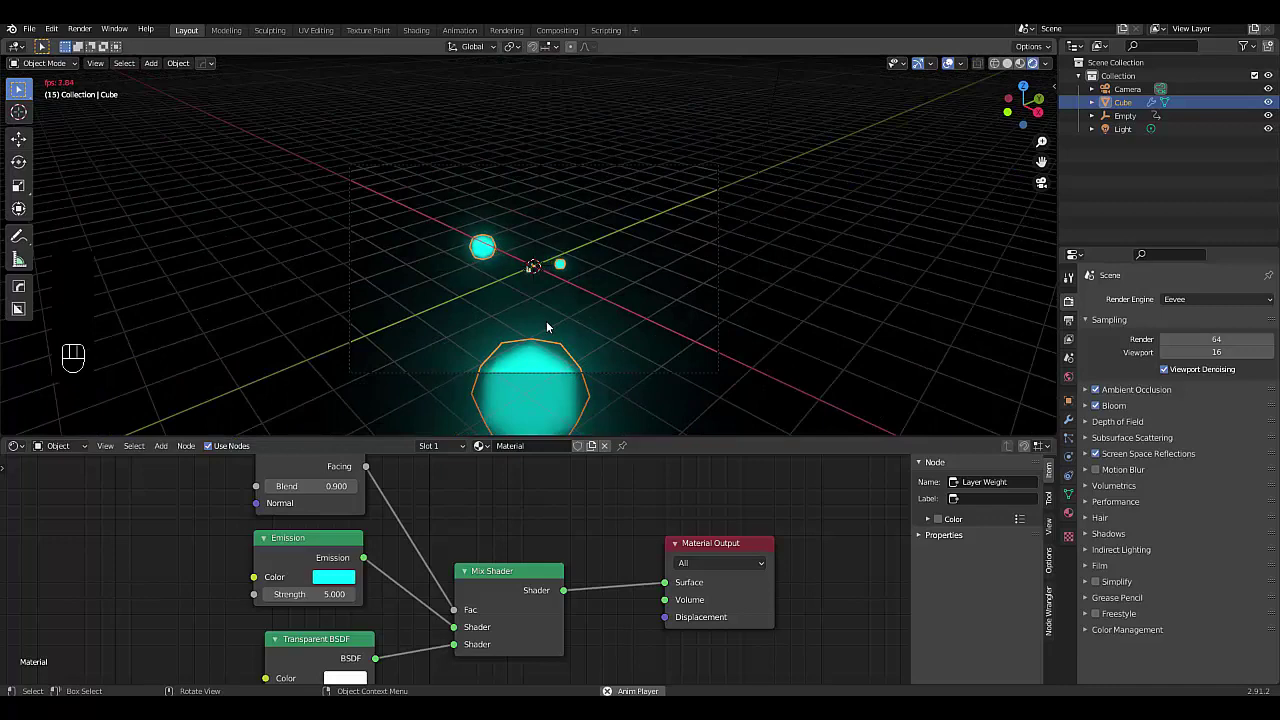
- Move the cube in the top view about 3.2 m along X and -2 m along Y, and apply its object transform
key(KP_7)
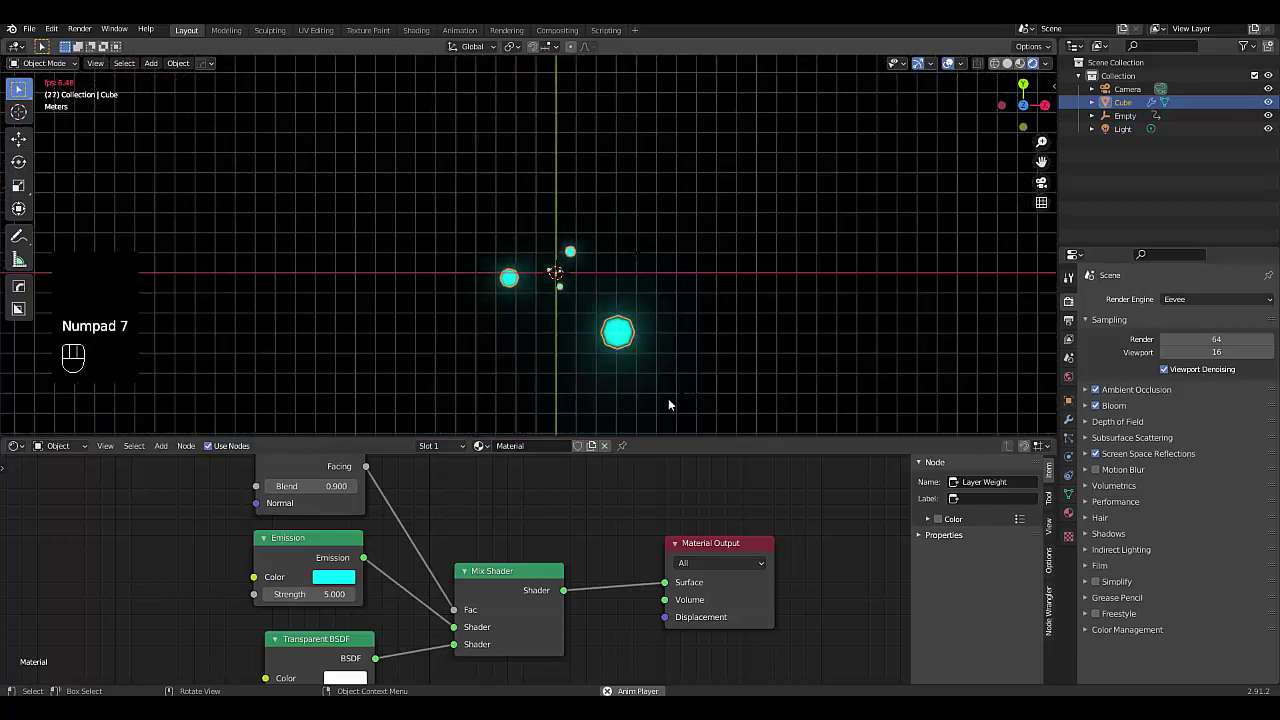
key(g)
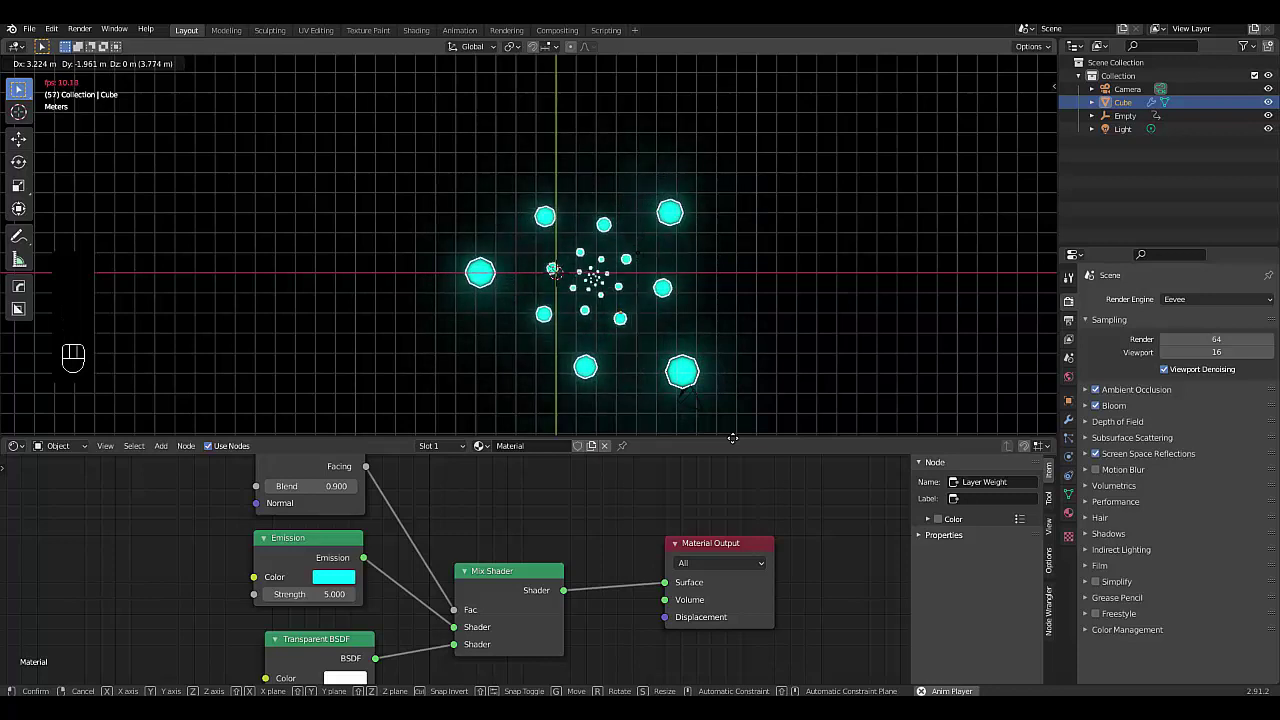
click(733, 438)
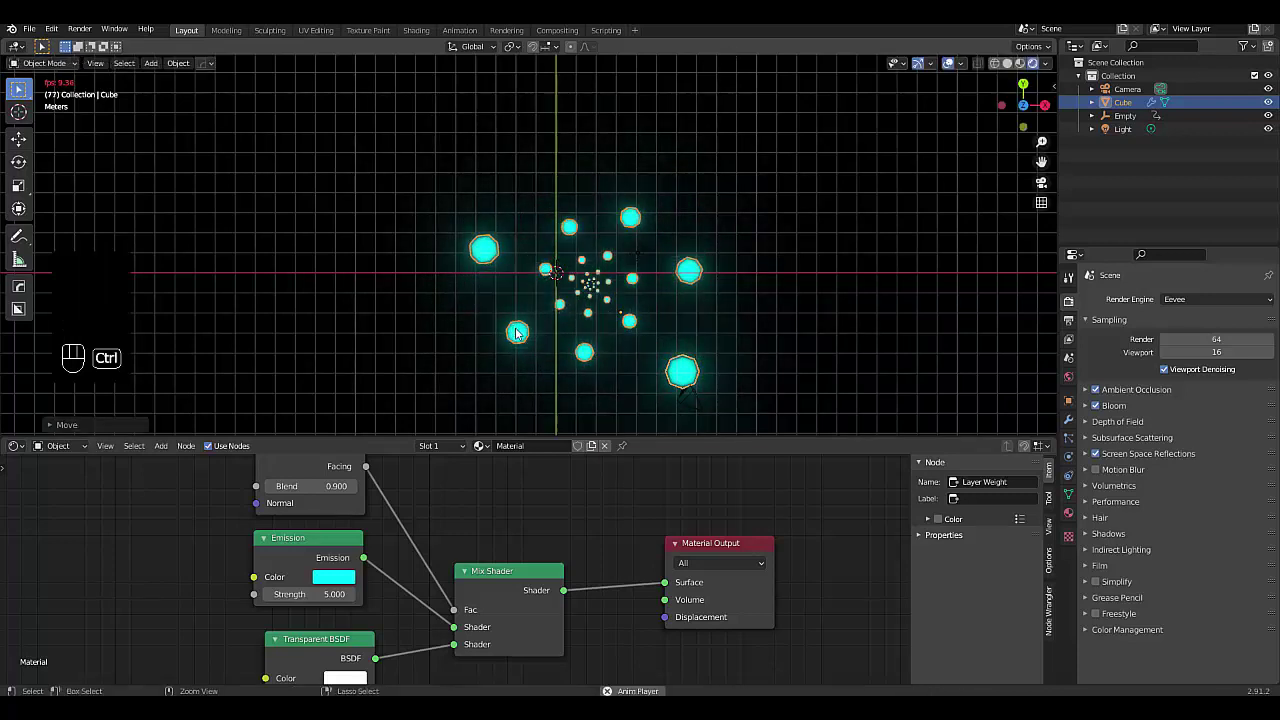
key(ctrl+a)
click(612, 322)
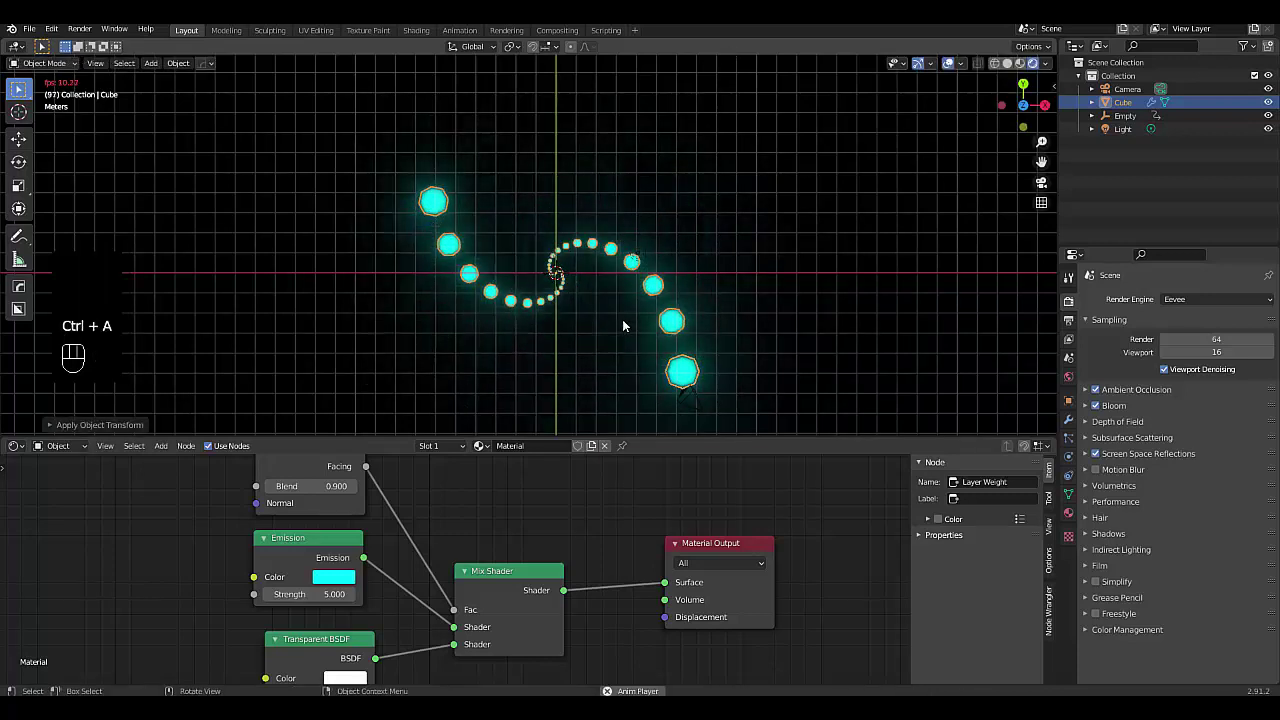
click(1041, 186)
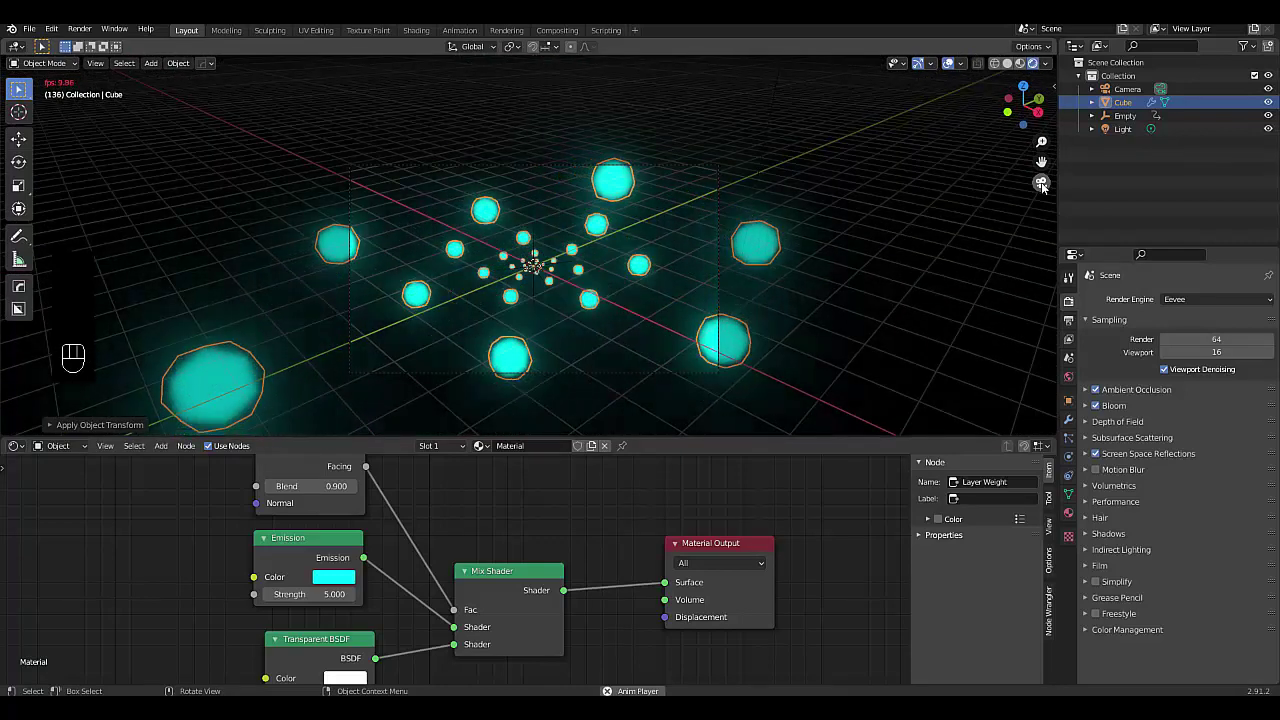